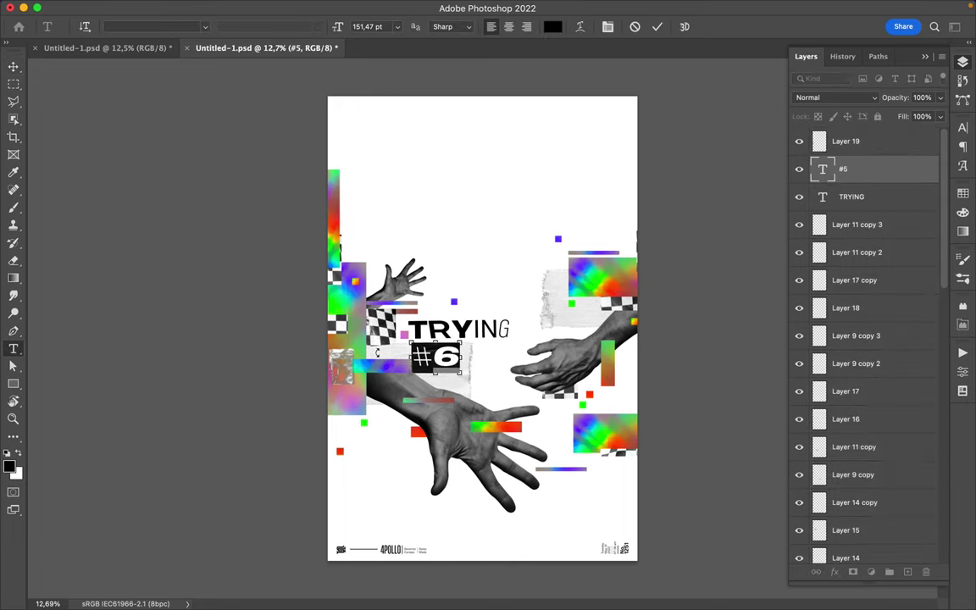
# Rotate the TRYING title to run vertically and move it to the top-left
pyautogui.click(383, 362)
pyautogui.doubleClick(406, 366)
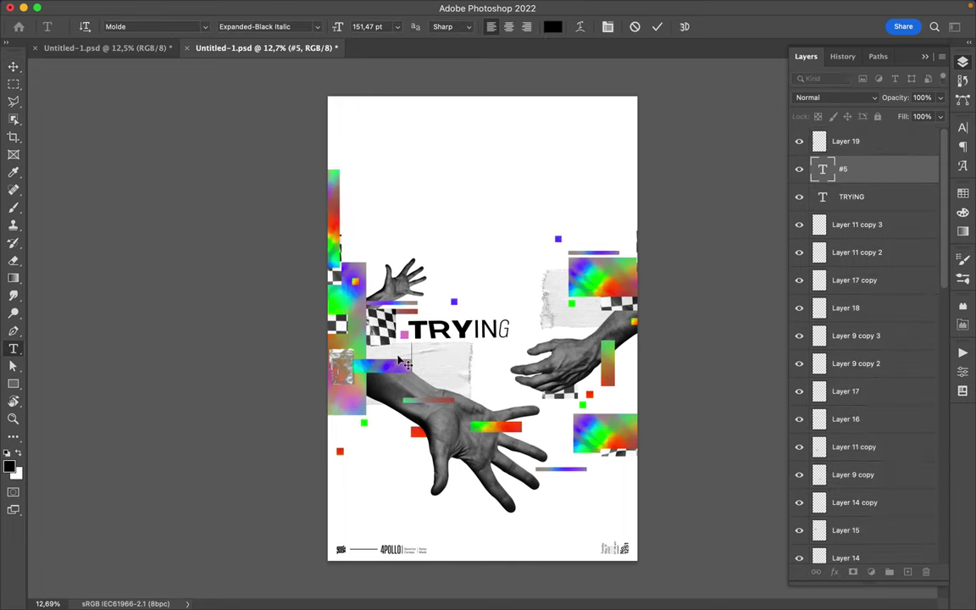
pyautogui.click(13, 66)
pyautogui.moveTo(405, 298)
pyautogui.mouseDown()
pyautogui.moveTo(479, 347)
pyautogui.moveTo(439, 144)
pyautogui.moveTo(398, 104)
pyautogui.mouseUp()
pyautogui.hotkey('ctrl', 't')
pyautogui.press('Return')
# Duplicate the title mid-canvas, change it to '#6', and start rotating it
pyautogui.moveTo(414, 144)
pyautogui.mouseDown()
pyautogui.moveTo(378, 165)
pyautogui.moveTo(506, 256)
pyautogui.mouseUp()
pyautogui.doubleClick(507, 254)
pyautogui.write('#6')
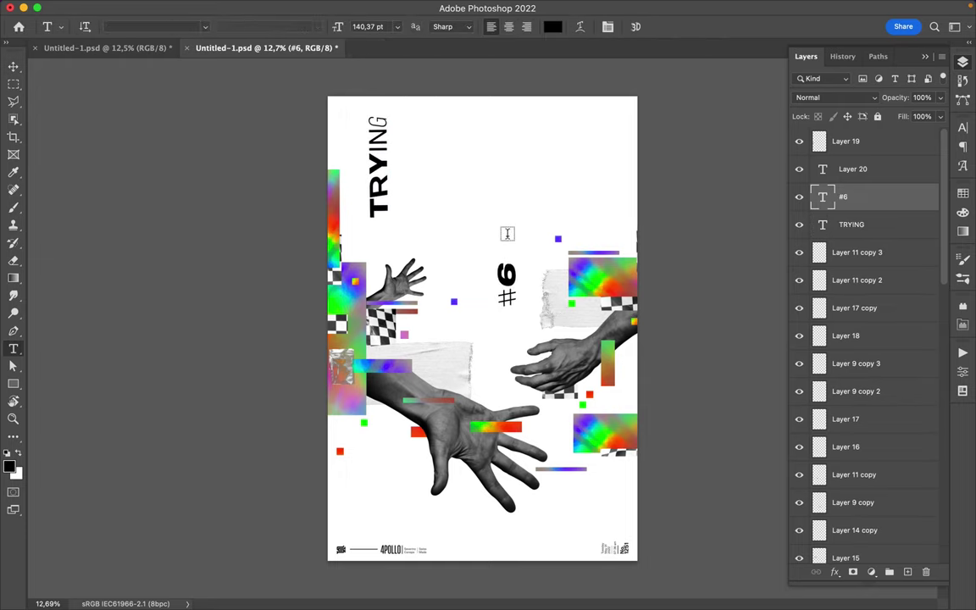
pyautogui.hotkey('ctrl', 't')
pyautogui.moveTo(475, 219); pyautogui.dragTo(533, 351)
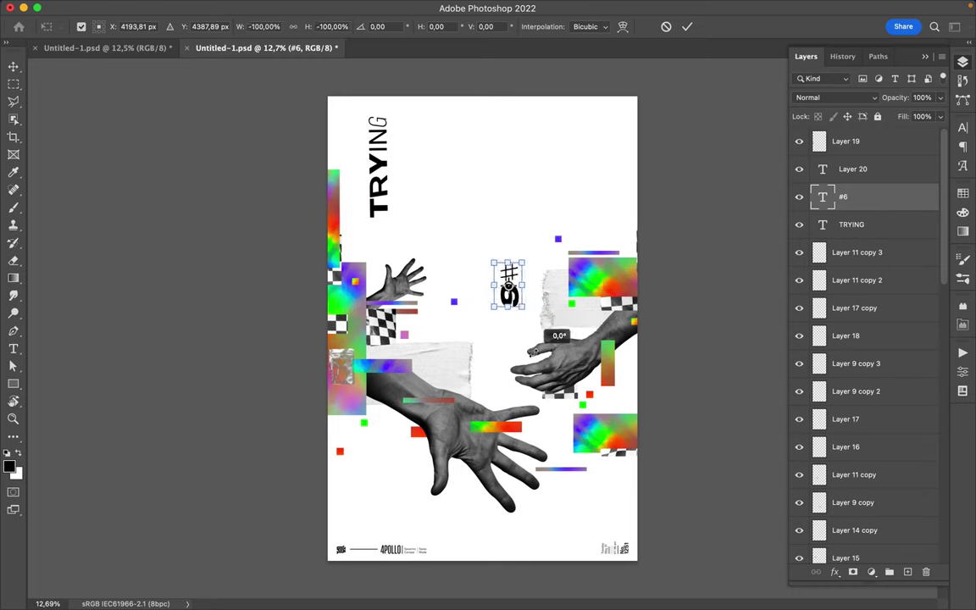
# Place #6 on the lower hand and rotate the hand so #6 sits on its palm
pyautogui.press('Return')
pyautogui.moveTo(508, 288)
pyautogui.mouseDown()
pyautogui.moveTo(567, 501)
pyautogui.moveTo(678, 579)
pyautogui.mouseUp()
pyautogui.click(483, 468)
pyautogui.hotkey('ctrl', 't')
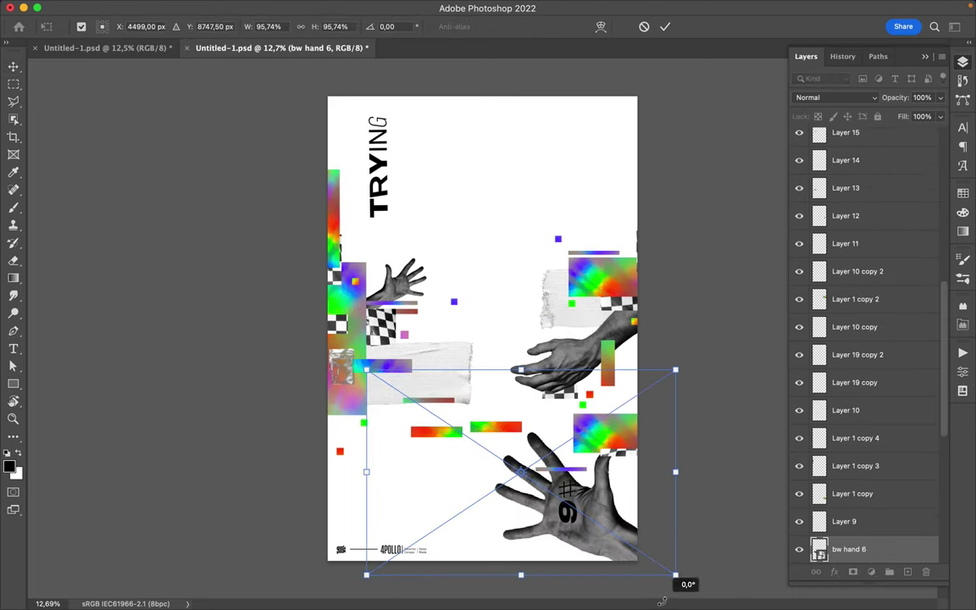
pyautogui.press('Return')
pyautogui.moveTo(644, 527); pyautogui.dragTo(546, 494)
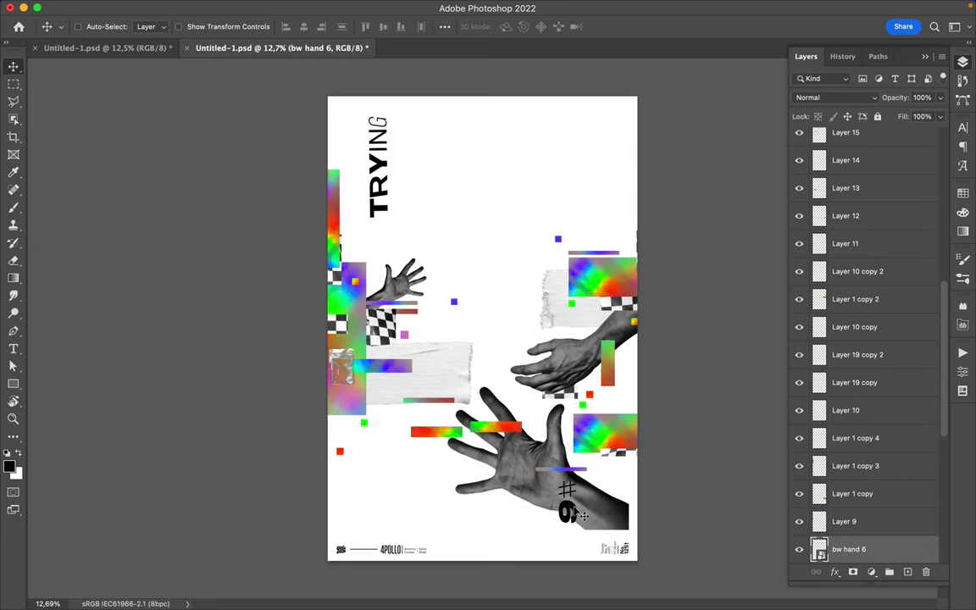
# Make the #6 text white (#ffffff) and move a rainbow block to the bottom-right corner
pyautogui.click(962, 127)
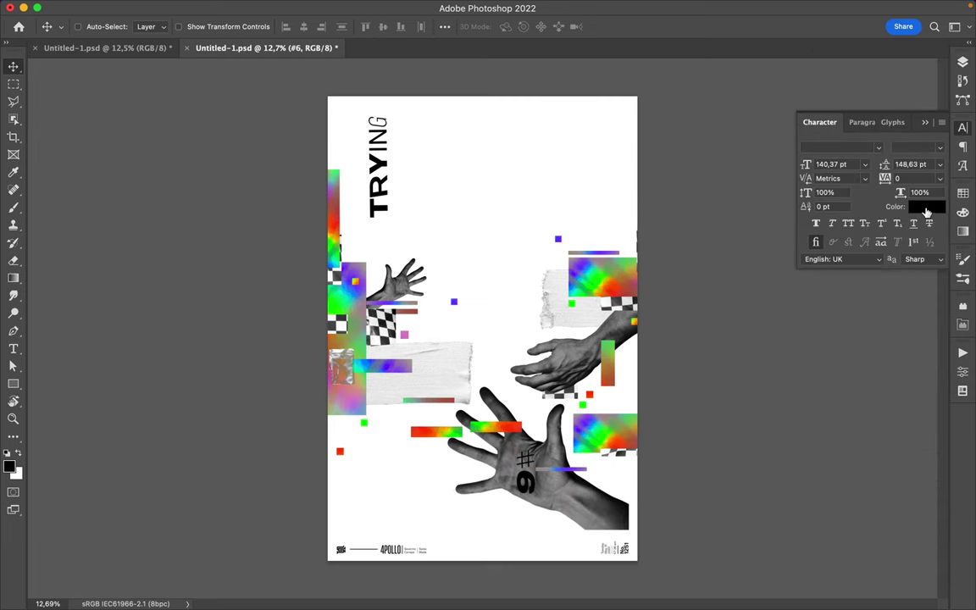
pyautogui.click(926, 206)
pyautogui.write('ffffff')
pyautogui.click(703, 95)
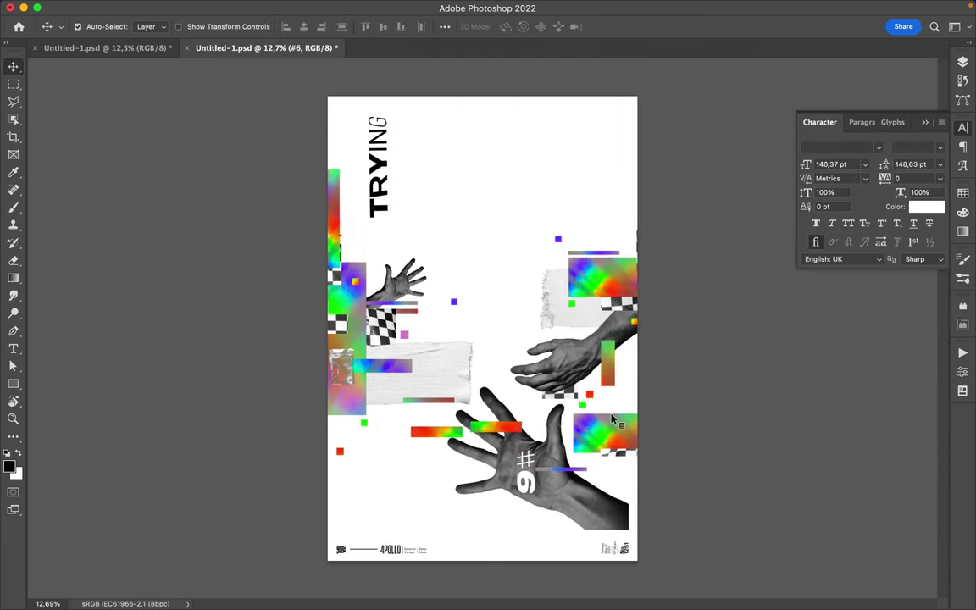
pyautogui.moveTo(614, 435); pyautogui.dragTo(614, 545)
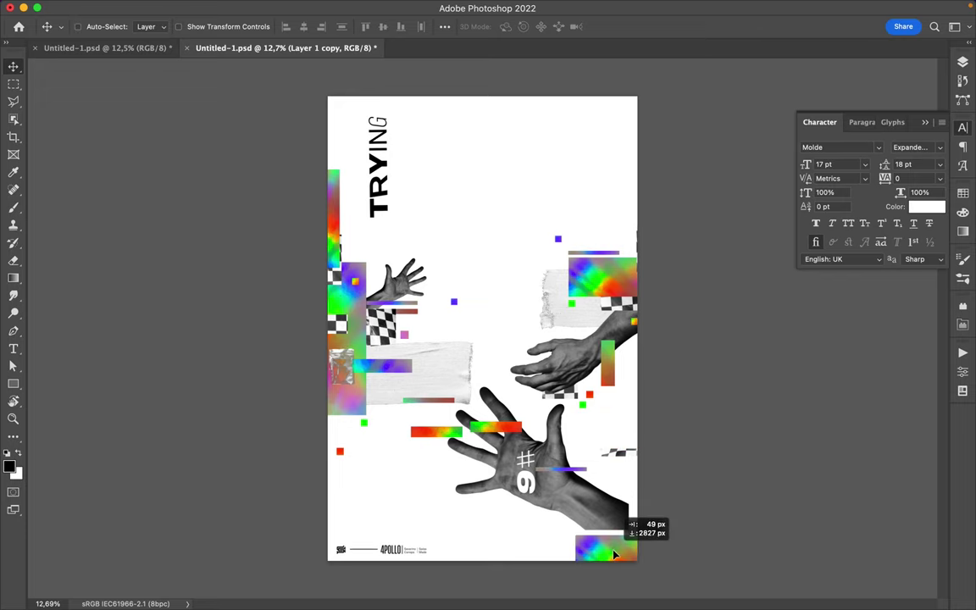
# Move the Layout group to the top of the layer stack and nudge the hand up-left
pyautogui.click(962, 62)
pyautogui.scroll(-10, 874, 185)
pyautogui.moveTo(856, 588)
pyautogui.mouseDown()
pyautogui.moveTo(858, 103)
pyautogui.moveTo(858, 136)
pyautogui.mouseUp()
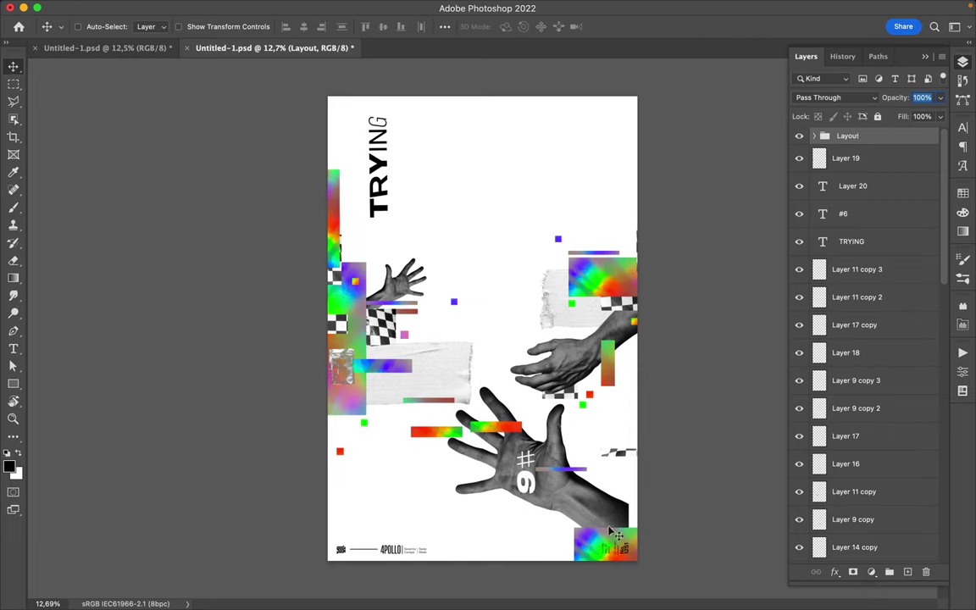
pyautogui.click(633, 555)
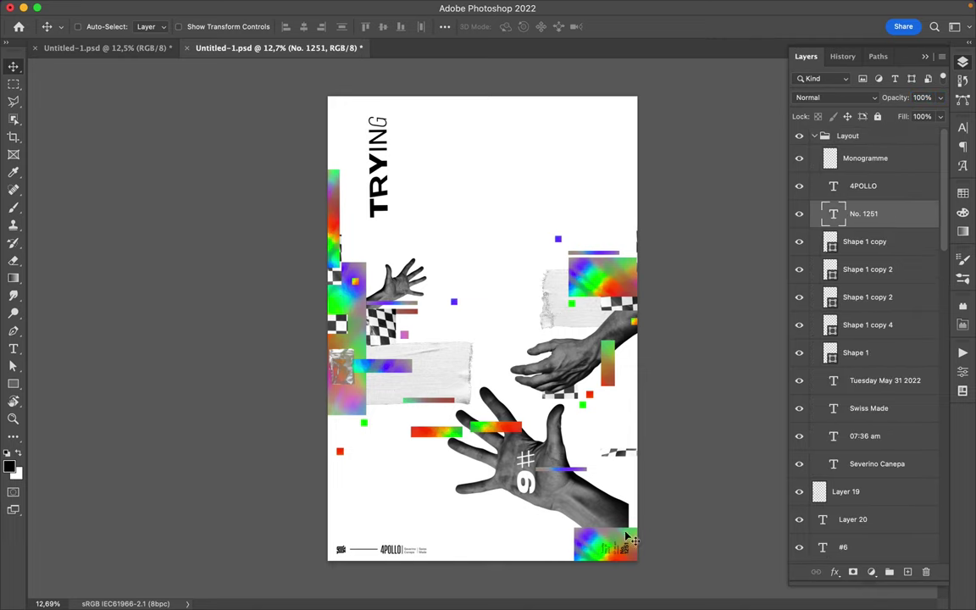
pyautogui.moveTo(634, 519); pyautogui.dragTo(623, 508)
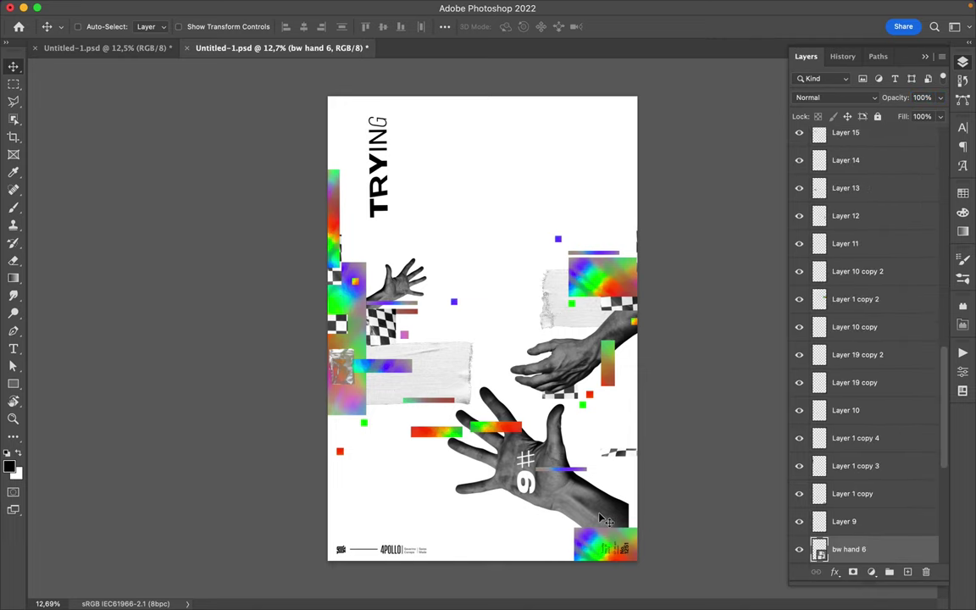
# Rotate the rainbow block 90° and set it along the lower-right edge
pyautogui.click(621, 284)
pyautogui.hotkey('ctrl', 't')
pyautogui.moveTo(627, 276); pyautogui.dragTo(644, 464)
pyautogui.press('Return')
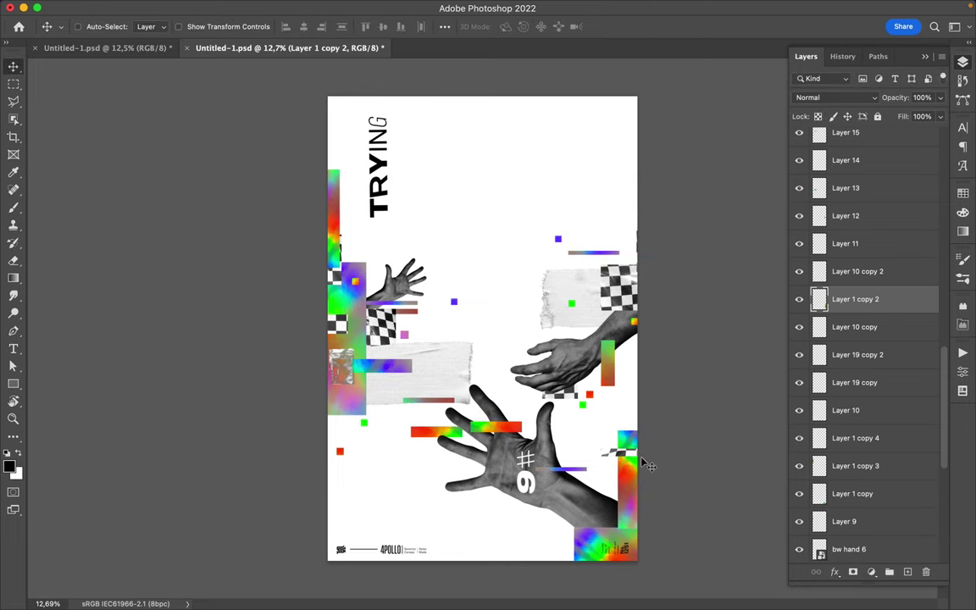
# Move the checker strip down and shift the hand slightly left
pyautogui.scroll(3, 643, 461)
pyautogui.scroll(3, 644, 462)
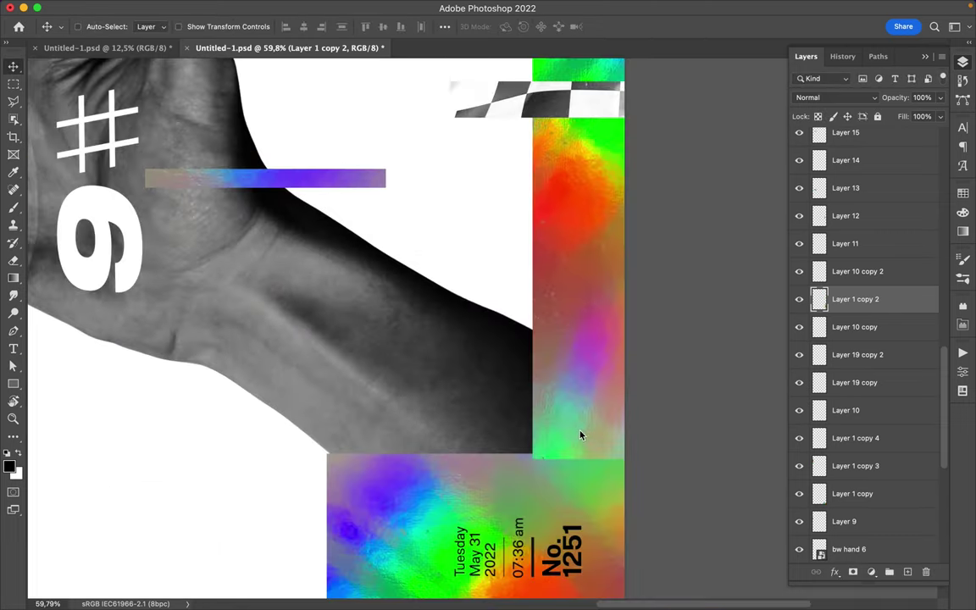
pyautogui.scroll(-2, 583, 437)
pyautogui.scroll(-2, 582, 436)
pyautogui.moveTo(570, 269)
pyautogui.mouseDown()
pyautogui.moveTo(571, 499)
pyautogui.moveTo(570, 327)
pyautogui.mouseUp()
pyautogui.moveTo(509, 410); pyautogui.dragTo(506, 408)
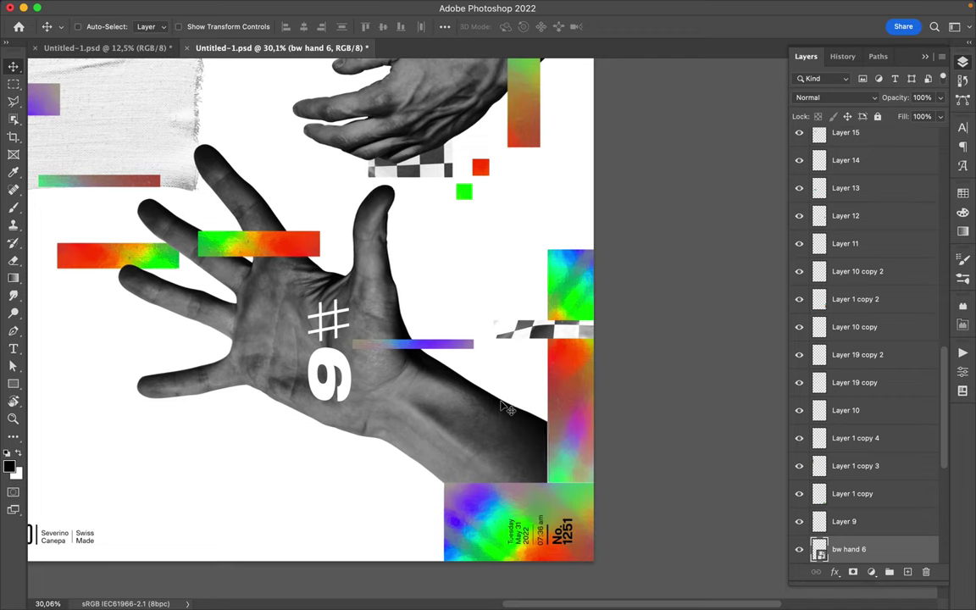
# Push the checker strip to the bottom edge, move the purple bar, and copy the red-green bar
pyautogui.click(535, 336)
pyautogui.moveTo(536, 336); pyautogui.dragTo(530, 556)
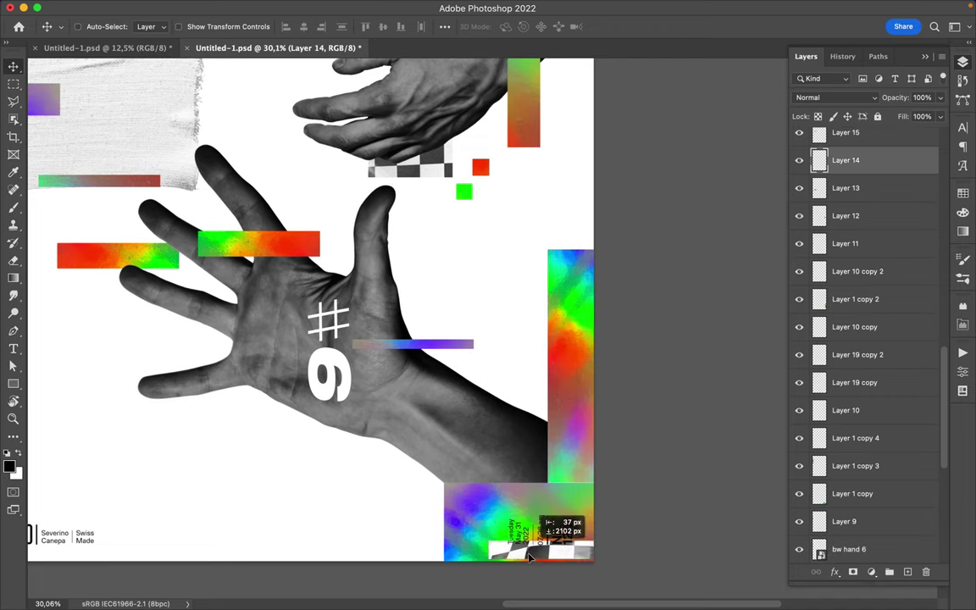
pyautogui.moveTo(353, 309); pyautogui.dragTo(372, 285)
pyautogui.moveTo(287, 244)
pyautogui.mouseDown()
pyautogui.moveTo(383, 243)
pyautogui.moveTo(506, 449)
pyautogui.mouseUp()
# Move the red bar down-right, duplicate it, and select the hand copy layer
pyautogui.moveTo(119, 253); pyautogui.dragTo(214, 349)
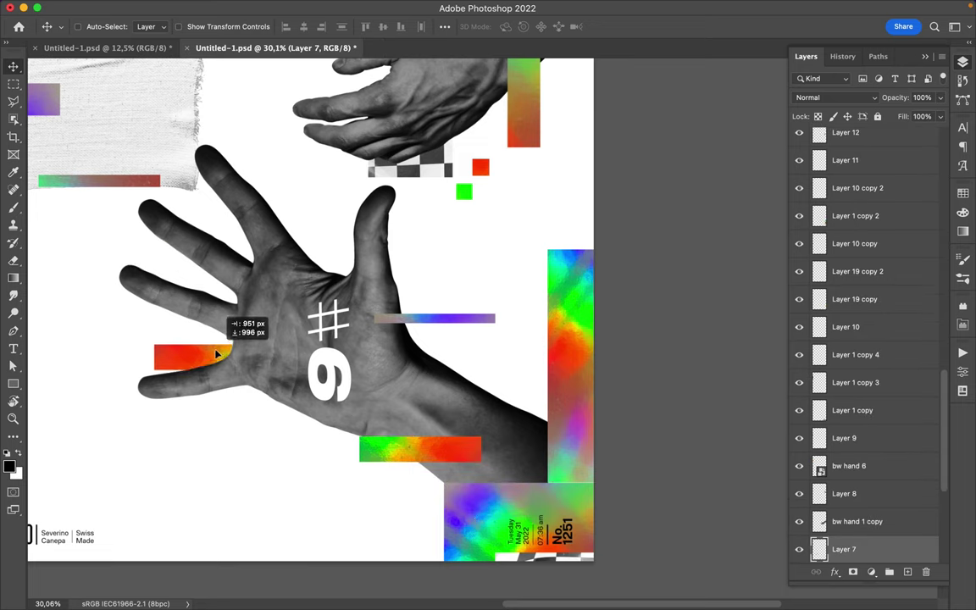
pyautogui.press('super+j')
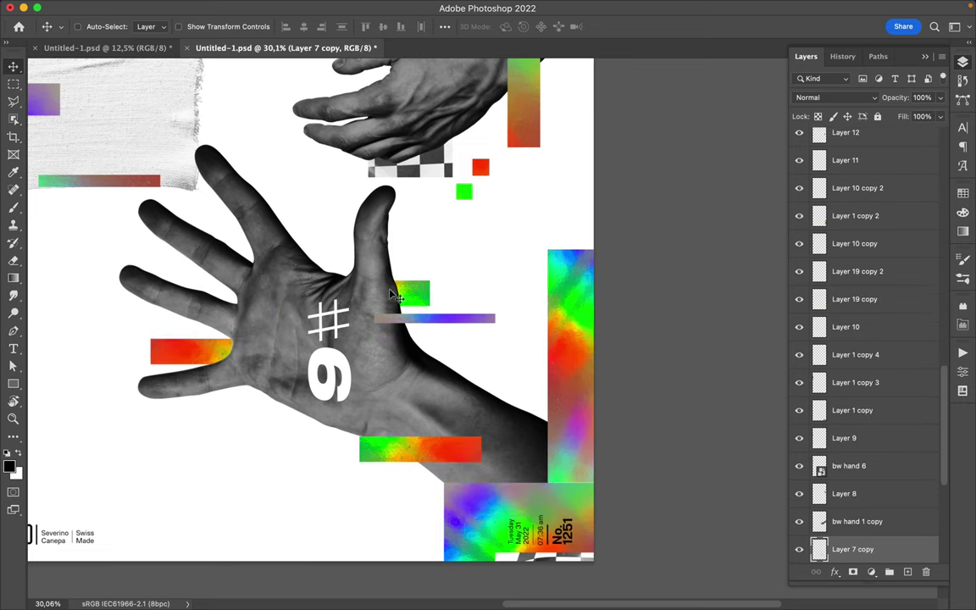
pyautogui.keyDown('super'); pyautogui.click(430, 322); pyautogui.keyUp('super')
pyautogui.scroll(-3, 430, 322)
pyautogui.scroll(-2, 429, 321)
pyautogui.keyDown('super'); pyautogui.click(390, 293); pyautogui.keyUp('super')
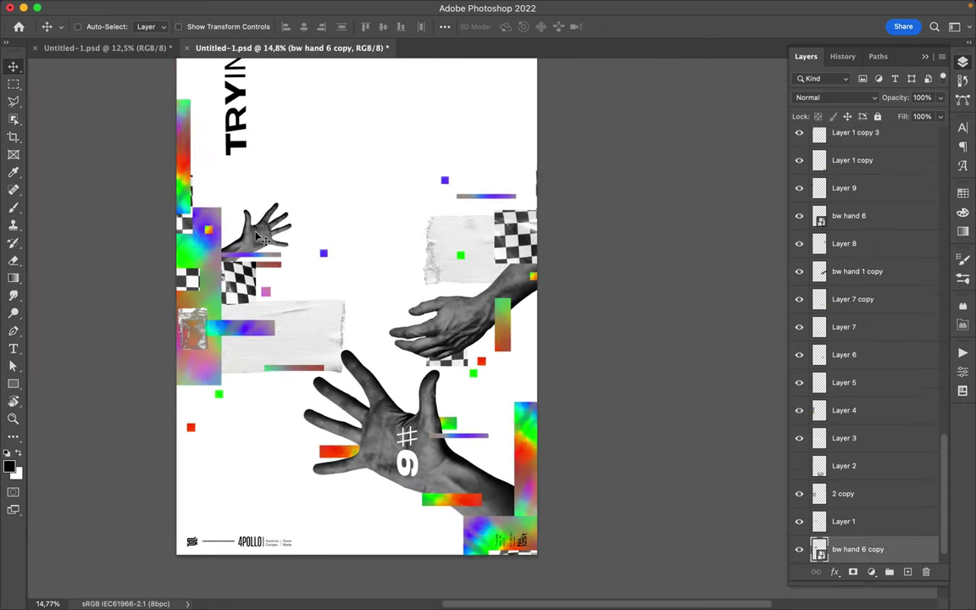
# Rotate the gradient block 90° and place it at the poster's top edge above TRYING
pyautogui.scroll(3, 203, 196)
pyautogui.moveTo(212, 436); pyautogui.dragTo(214, 254)
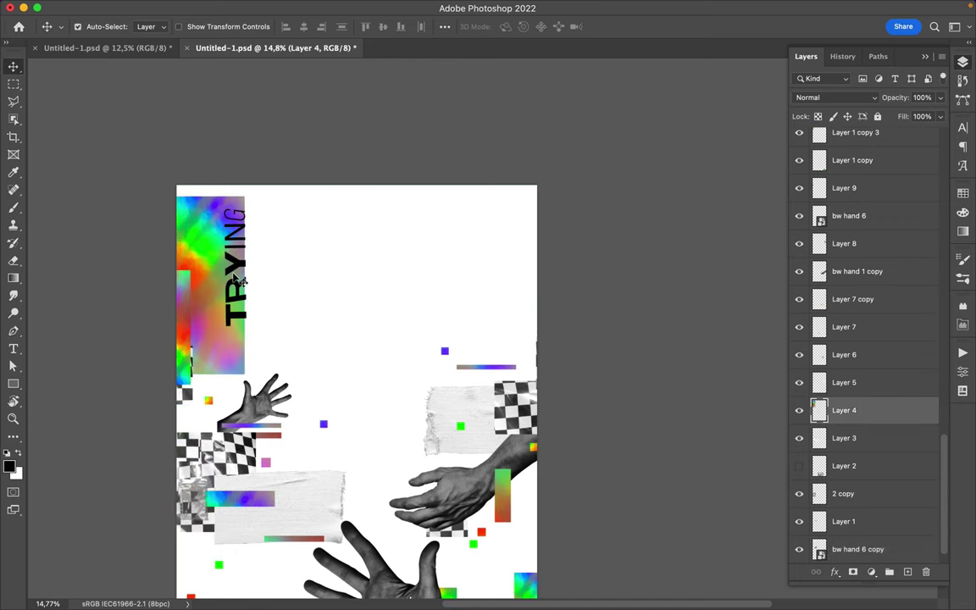
pyautogui.press('super+t')
pyautogui.moveTo(254, 174); pyautogui.dragTo(398, 204)
pyautogui.moveTo(265, 290); pyautogui.dragTo(322, 224)
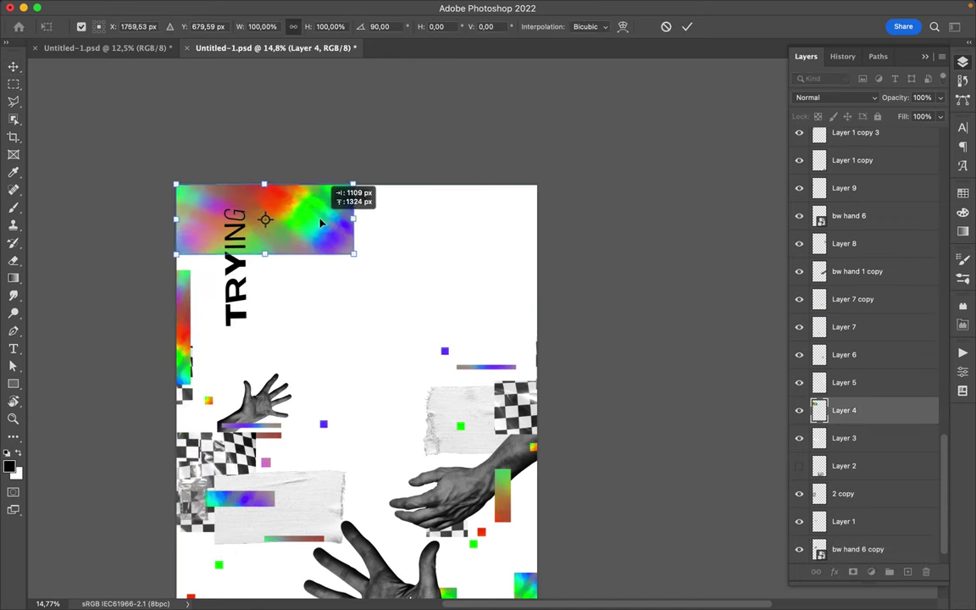
pyautogui.press('Return')
# Move the left gradient strip up, TRYING left and down, and a checkered piece to the top-left
pyautogui.scroll(2, 255, 353)
pyautogui.hscroll(-3, 149, 288)
pyautogui.moveTo(126, 305); pyautogui.dragTo(114, 142)
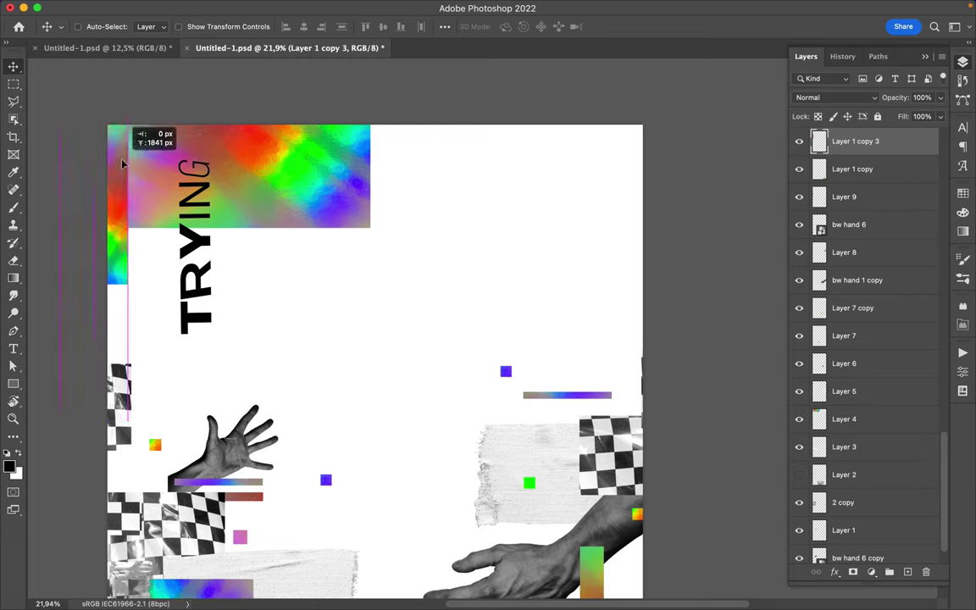
pyautogui.keyDown('super'); pyautogui.click(206, 267); pyautogui.keyUp('super')
pyautogui.moveTo(206, 266); pyautogui.dragTo(168, 338)
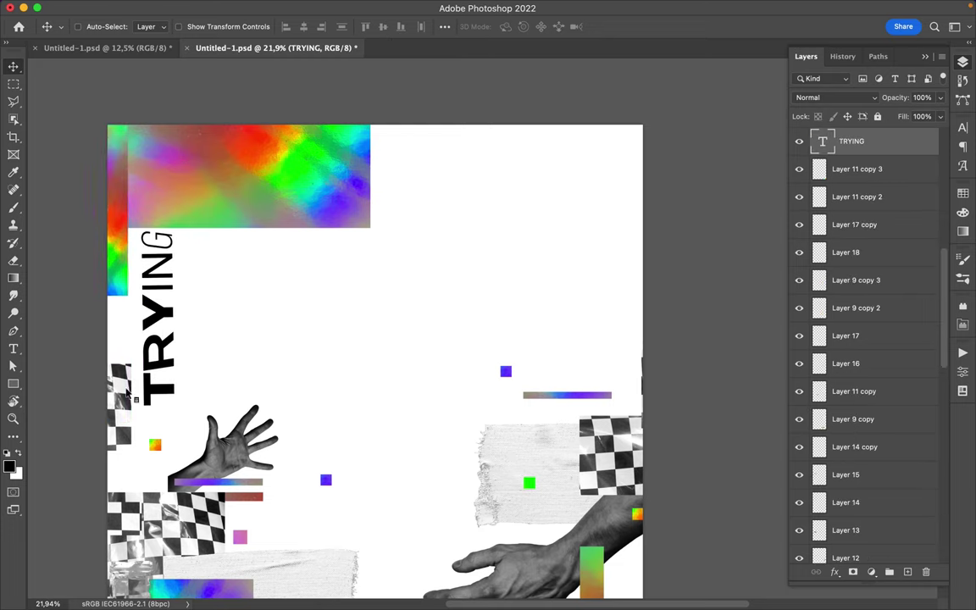
pyautogui.moveTo(116, 387); pyautogui.dragTo(135, 148)
pyautogui.keyDown('super'); pyautogui.click(121, 153); pyautogui.keyUp('super')
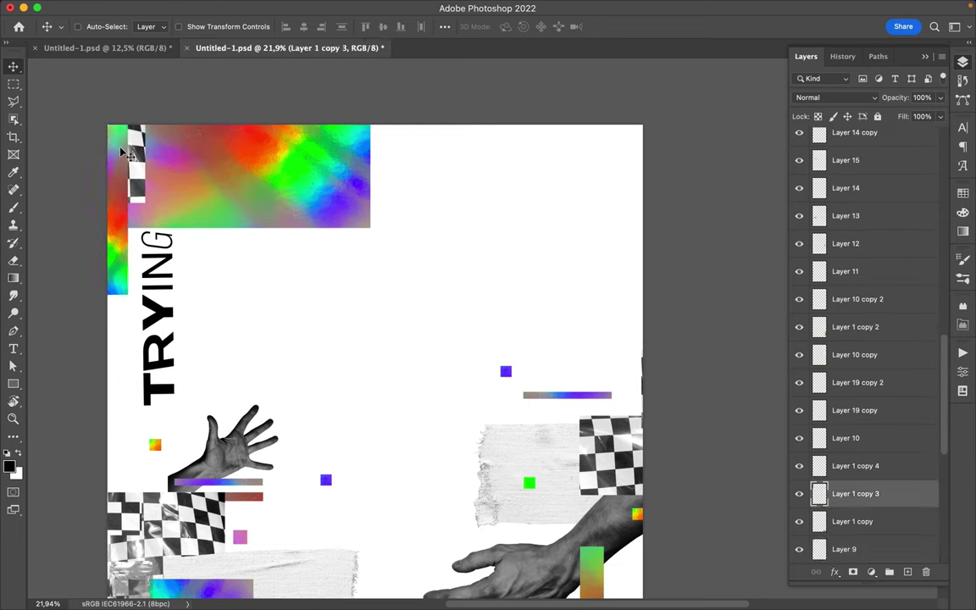
pyautogui.moveTo(145, 156); pyautogui.dragTo(194, 118)
# Slide the checkered strip partly under the top gradient block
pyautogui.scroll(-3, 203, 283)
pyautogui.scroll(-1, 291, 206)
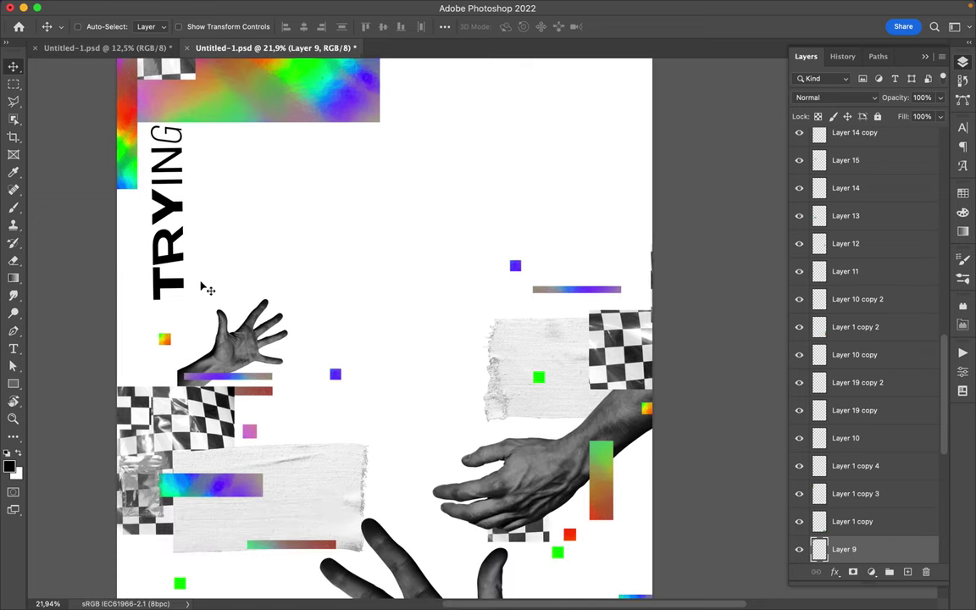
pyautogui.moveTo(290, 205); pyautogui.dragTo(274, 178)
pyautogui.scroll(3, 264, 183)
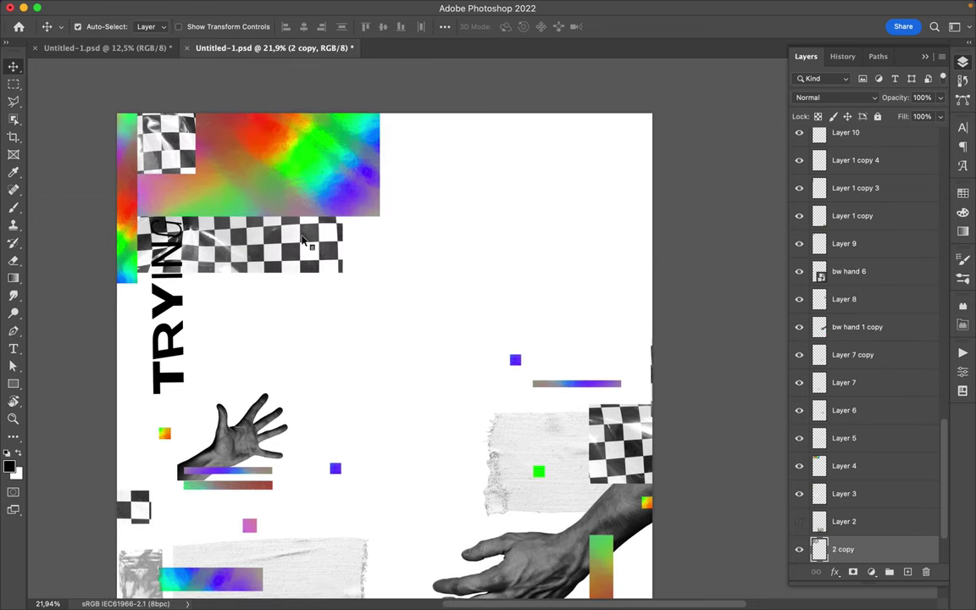
pyautogui.moveTo(191, 221); pyautogui.dragTo(307, 224)
pyautogui.scroll(-3, 258, 341)
pyautogui.click(258, 347)
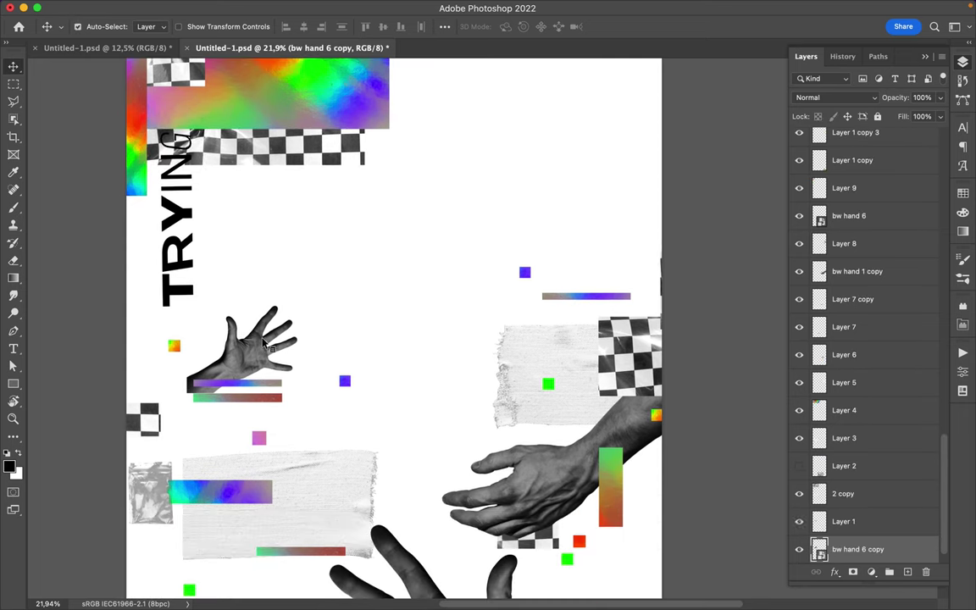
# Rotate the small hand and move it up beside the checkered strip
pyautogui.hotkey('ctrl', 't')
pyautogui.moveTo(383, 405); pyautogui.dragTo(331, 294)
pyautogui.press('Return')
pyautogui.moveTo(232, 265); pyautogui.dragTo(258, 190)
# Reorder the bw hand 6 copy layer in the stack and fit the poster in view
pyautogui.moveTo(858, 549); pyautogui.dragTo(851, 381)
pyautogui.moveTo(244, 165); pyautogui.dragTo(357, 149)
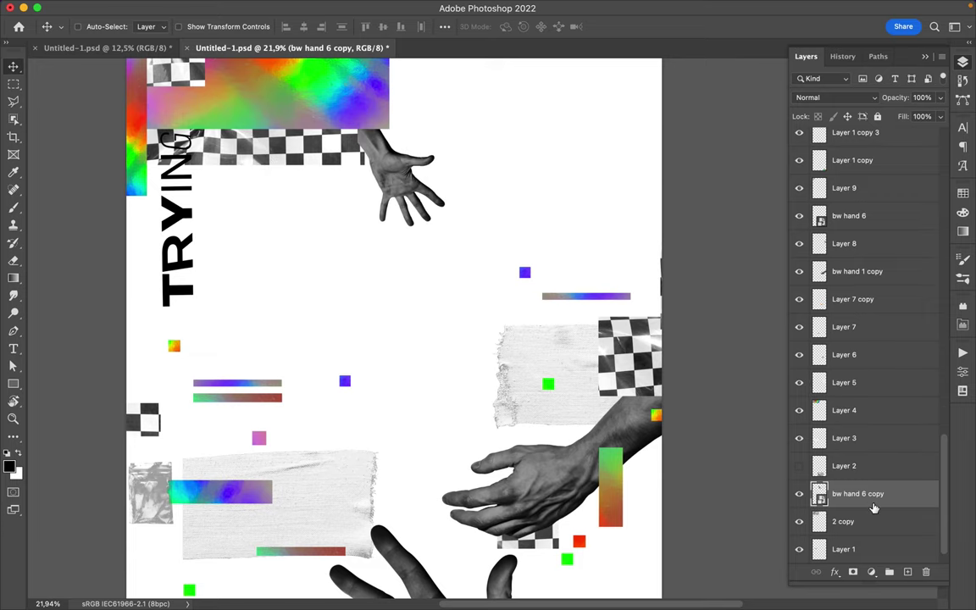
pyautogui.moveTo(874, 395); pyautogui.dragTo(867, 518)
pyautogui.scroll(-5, 529, 521)
pyautogui.moveTo(550, 326); pyautogui.dragTo(335, 217)
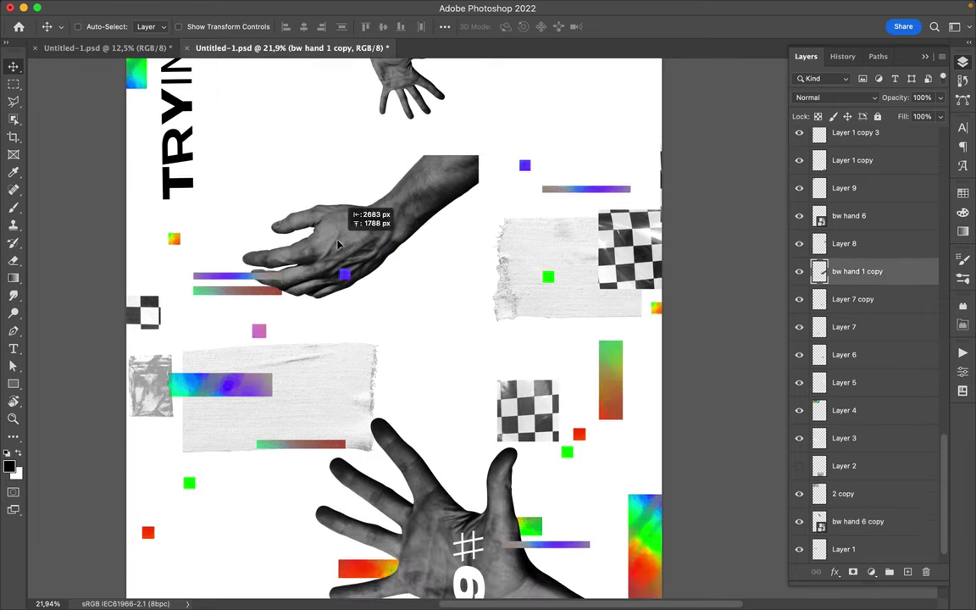
pyautogui.hotkey('ctrl', '0')
# Rotate the centre hand to hang downward under the checkered strip
pyautogui.hotkey('ctrl', 't')
pyautogui.moveTo(373, 322)
pyautogui.mouseDown()
pyautogui.moveTo(350, 292)
pyautogui.moveTo(354, 275)
pyautogui.mouseUp()
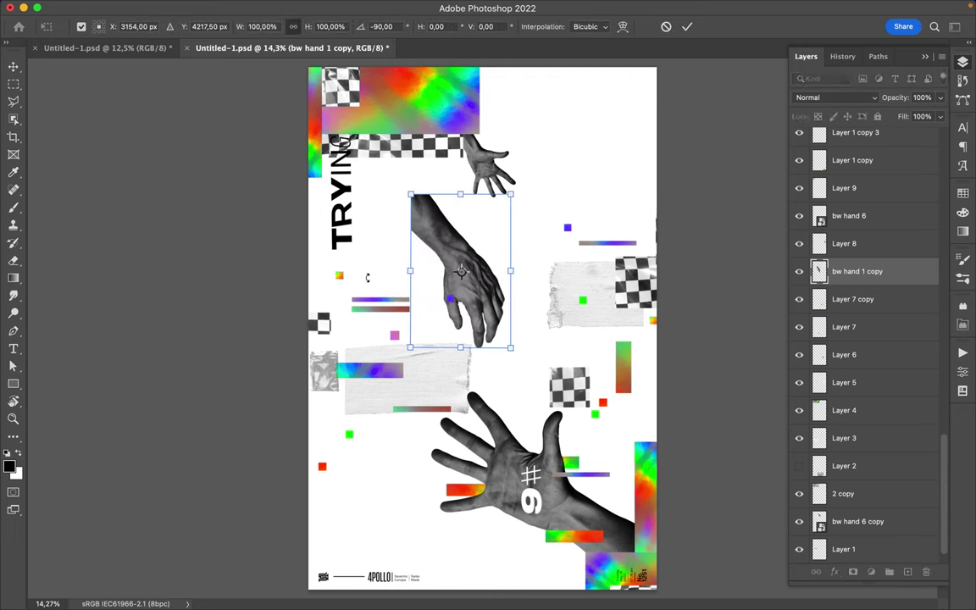
pyautogui.press('Return')
pyautogui.moveTo(452, 294); pyautogui.dragTo(434, 230)
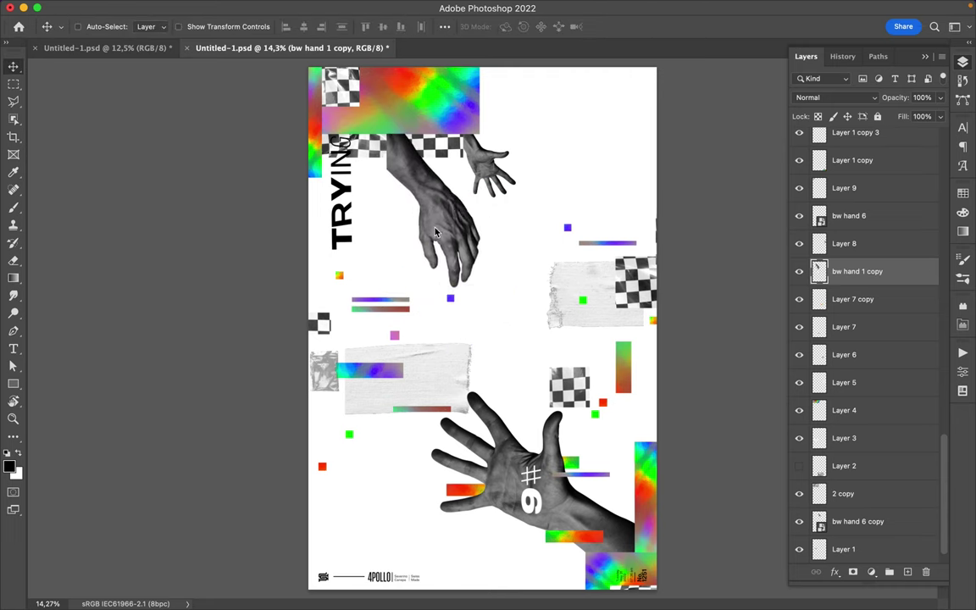
# Rotate the left gradient bar to vertical
pyautogui.click(377, 376)
pyautogui.hotkey('ctrl', 't')
pyautogui.moveTo(411, 373); pyautogui.dragTo(377, 296)
pyautogui.press('Return')
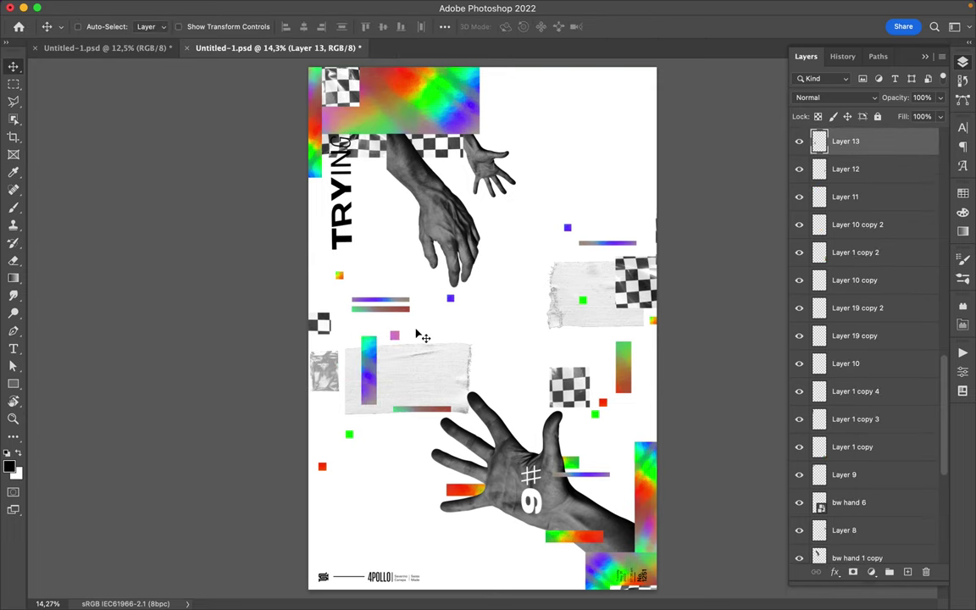
# Move the vertical gradient bar beside the hand and the small checkered square up the left edge
pyautogui.moveTo(369, 368); pyautogui.dragTo(383, 161)
pyautogui.scroll(3, 383, 161)
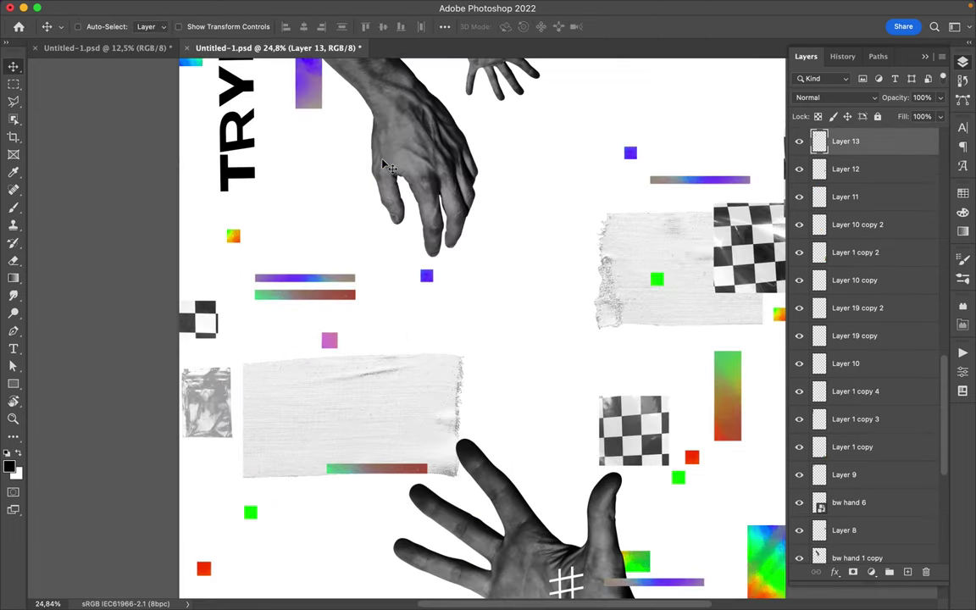
pyautogui.scroll(3, 381, 163)
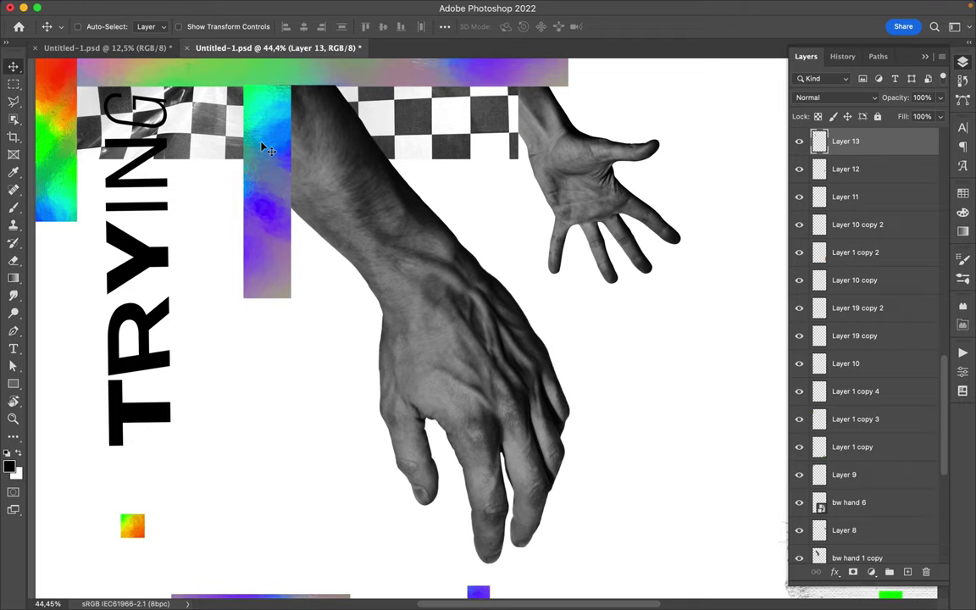
pyautogui.scroll(-3, 262, 148)
pyautogui.scroll(-2, 262, 150)
pyautogui.click(313, 474)
pyautogui.moveTo(314, 474); pyautogui.dragTo(302, 318)
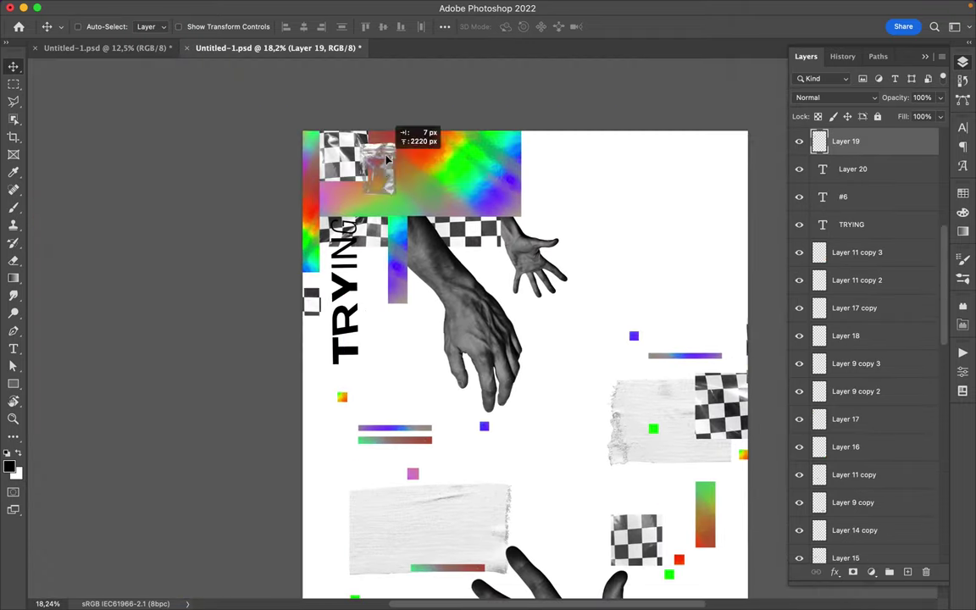
# Rotate the crumpled-paper piece upright and place it behind the TRYING title
pyautogui.moveTo(373, 161); pyautogui.dragTo(422, 183)
pyautogui.scroll(-3, 648, 320)
pyautogui.moveTo(649, 320); pyautogui.dragTo(398, 254)
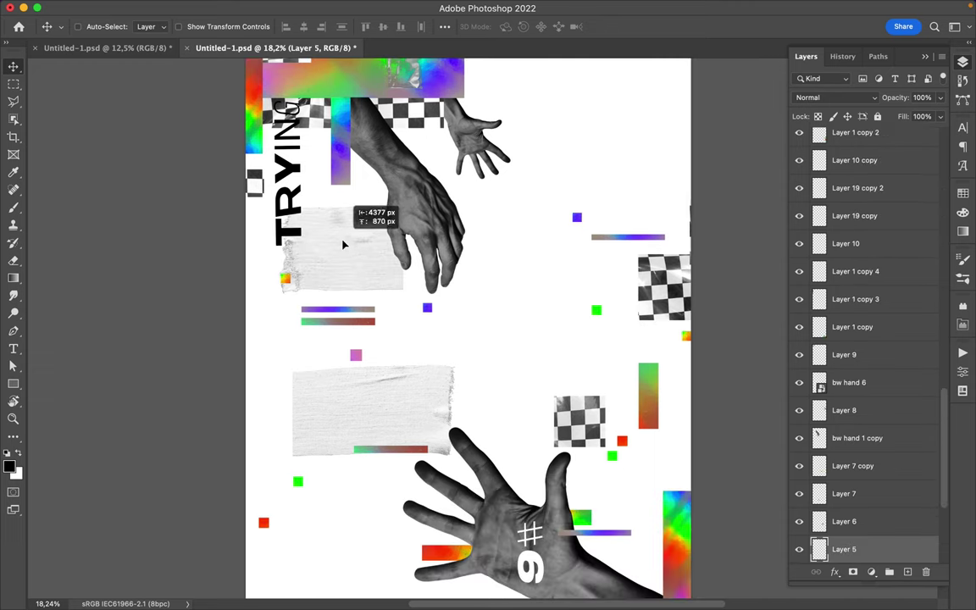
pyautogui.hotkey('ctrl', 't')
pyautogui.moveTo(339, 149); pyautogui.dragTo(236, 252)
pyautogui.moveTo(367, 272); pyautogui.dragTo(316, 183)
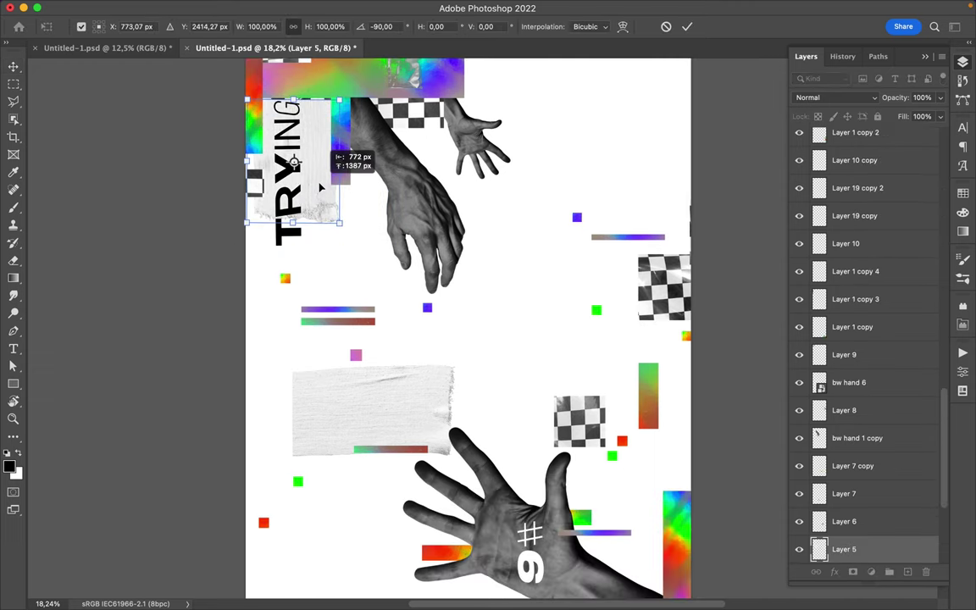
pyautogui.press('Return')
# Move the checkerboard piece beside the top hand and begin transforming the wide paper piece
pyautogui.moveTo(380, 106); pyautogui.dragTo(407, 143)
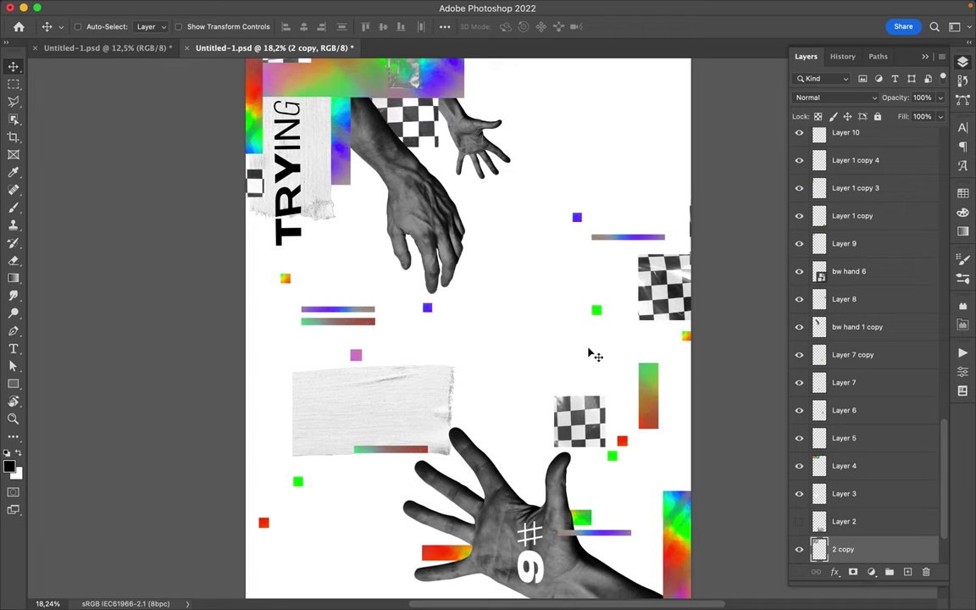
pyautogui.moveTo(571, 386); pyautogui.dragTo(529, 304)
pyautogui.keyDown('ctrl'); pyautogui.click(370, 327); pyautogui.keyUp('ctrl')
pyautogui.hotkey('ctrl', 't')
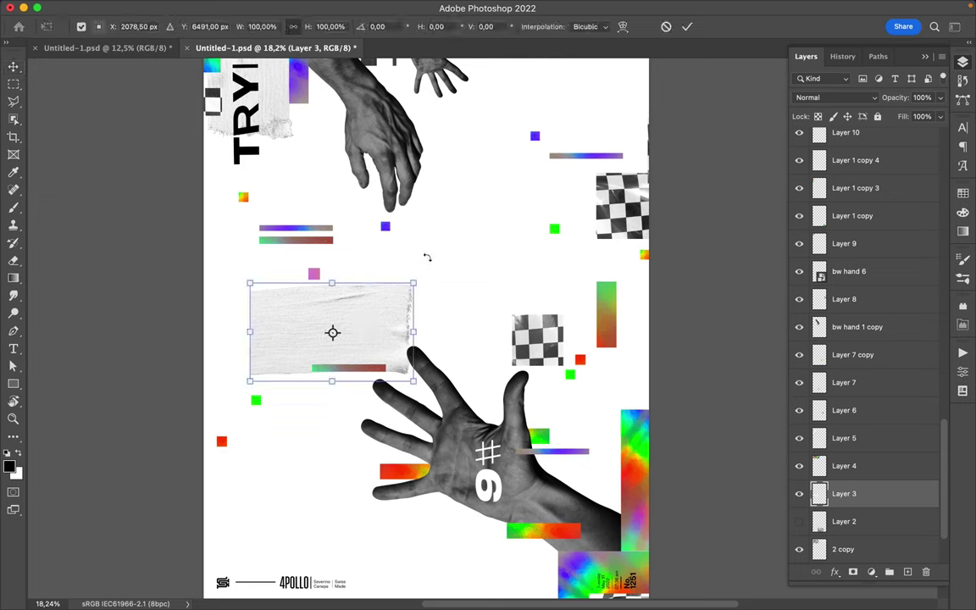
# Stand the paper piece upright beside the lower hand and move the green-red bar over its fingers
pyautogui.moveTo(425, 257); pyautogui.dragTo(259, 252)
pyautogui.moveTo(354, 318); pyautogui.dragTo(608, 444)
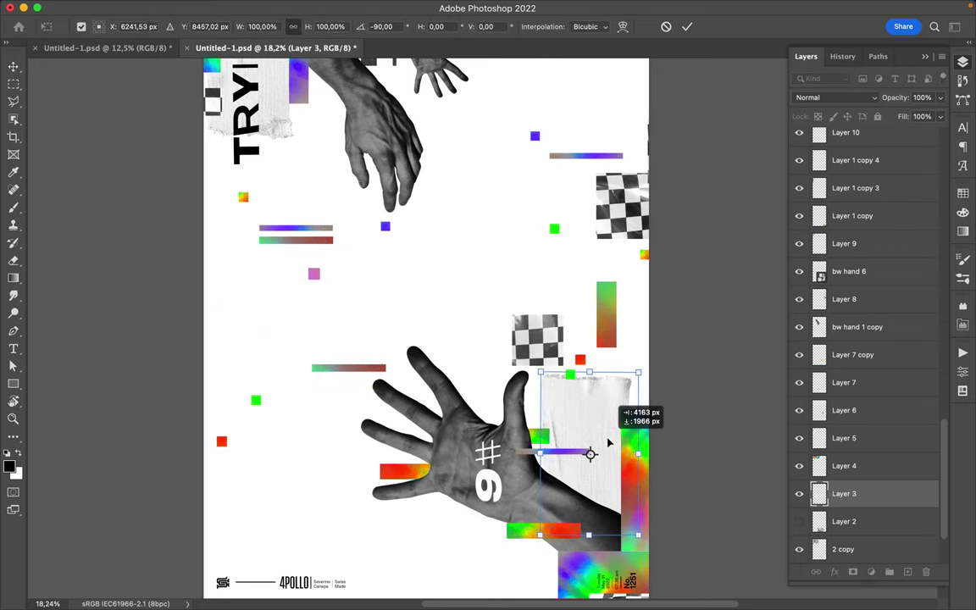
pyautogui.press('Return')
pyautogui.moveTo(361, 369); pyautogui.dragTo(477, 389)
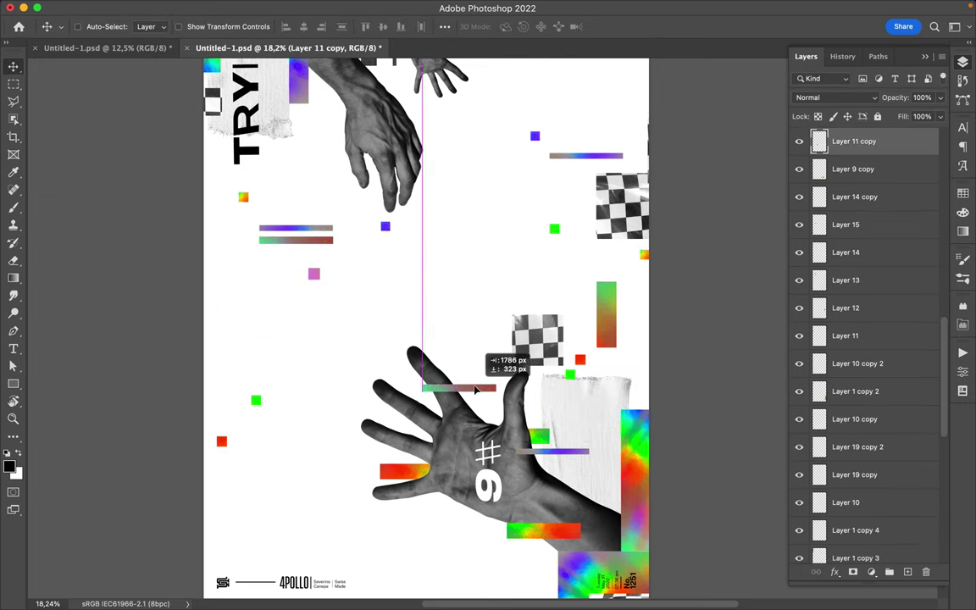
# Move the purple, green-red and thin gradient bars and the orange square near the upper hand
pyautogui.moveTo(318, 246); pyautogui.dragTo(445, 141)
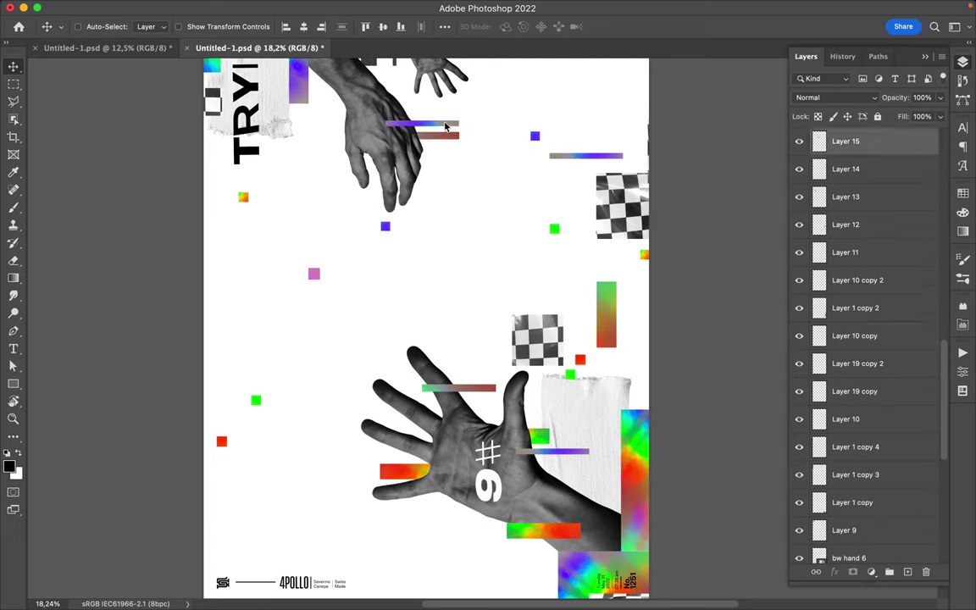
pyautogui.keyDown('ctrl'); pyautogui.click(590, 161); pyautogui.keyUp('ctrl')
pyautogui.moveTo(590, 161); pyautogui.dragTo(322, 166)
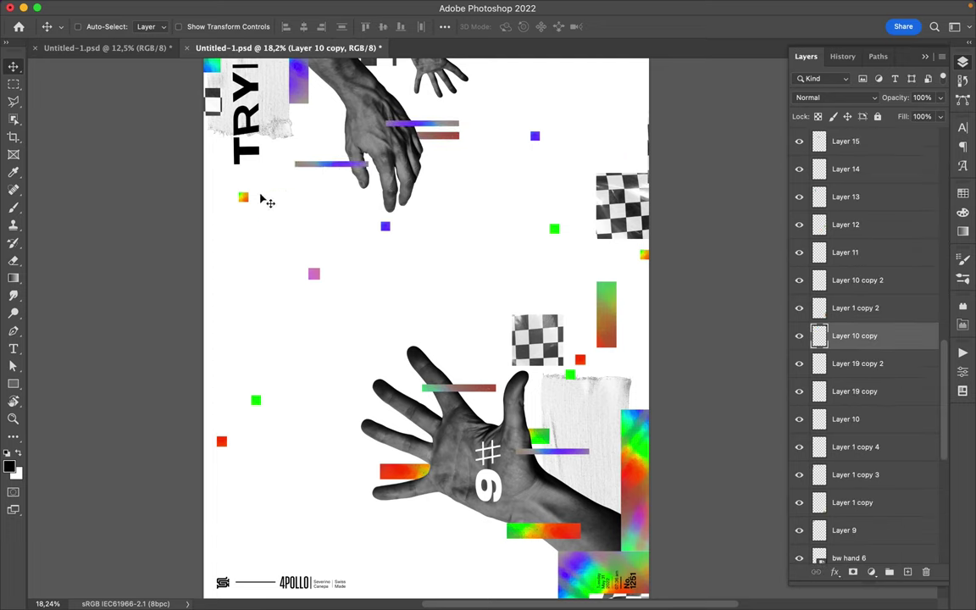
pyautogui.moveTo(243, 197); pyautogui.dragTo(306, 120)
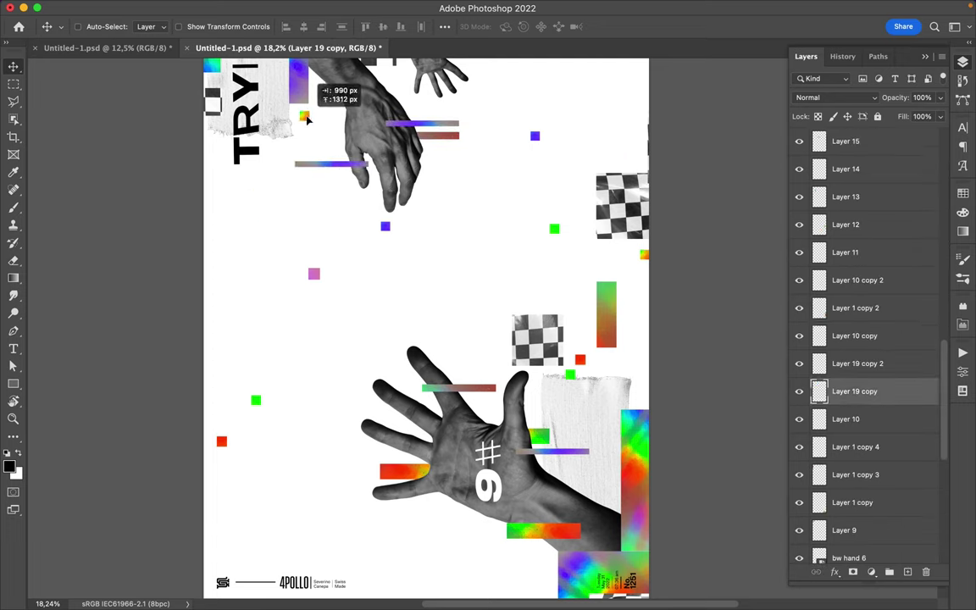
# Move two checkerboards beside the lower hand and place Layer 8 below Layer 7
pyautogui.moveTo(537, 339); pyautogui.dragTo(549, 475)
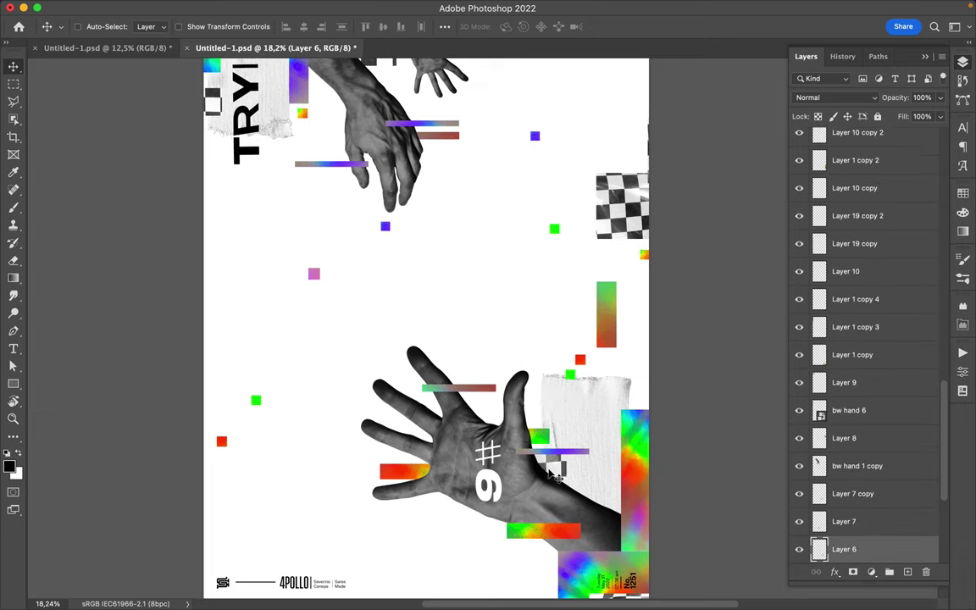
pyautogui.moveTo(622, 208); pyautogui.dragTo(623, 406)
pyautogui.moveTo(847, 438); pyautogui.dragTo(887, 543)
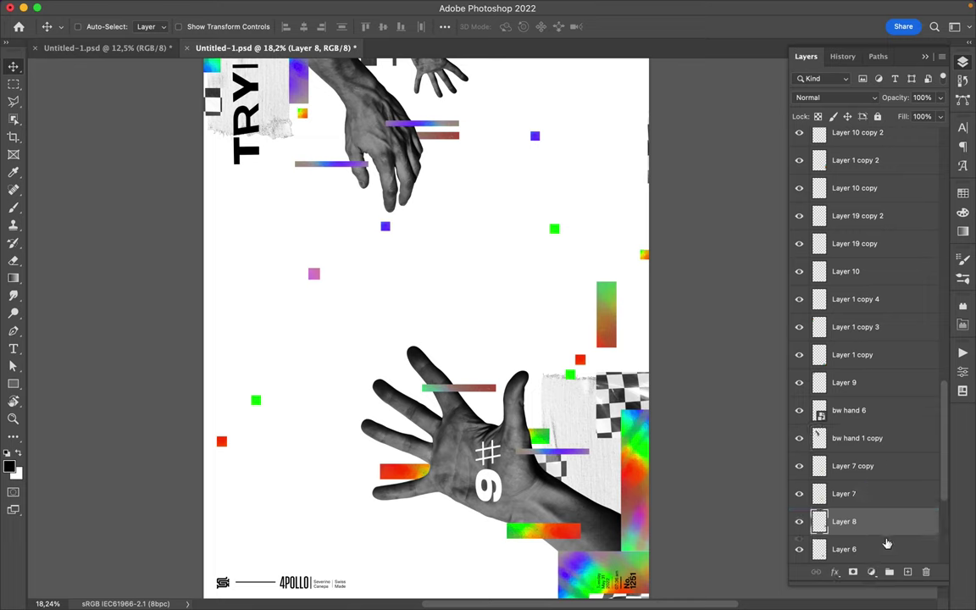
pyautogui.scroll(-5, 856, 423)
pyautogui.moveTo(828, 302)
pyautogui.mouseDown()
pyautogui.moveTo(826, 391)
pyautogui.moveTo(852, 480)
pyautogui.mouseUp()
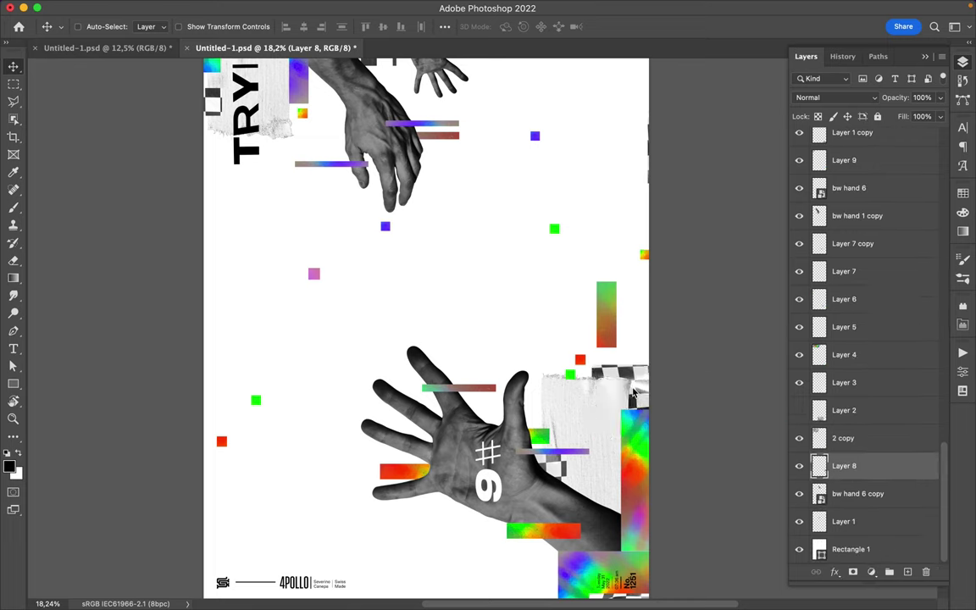
pyautogui.click(651, 163)
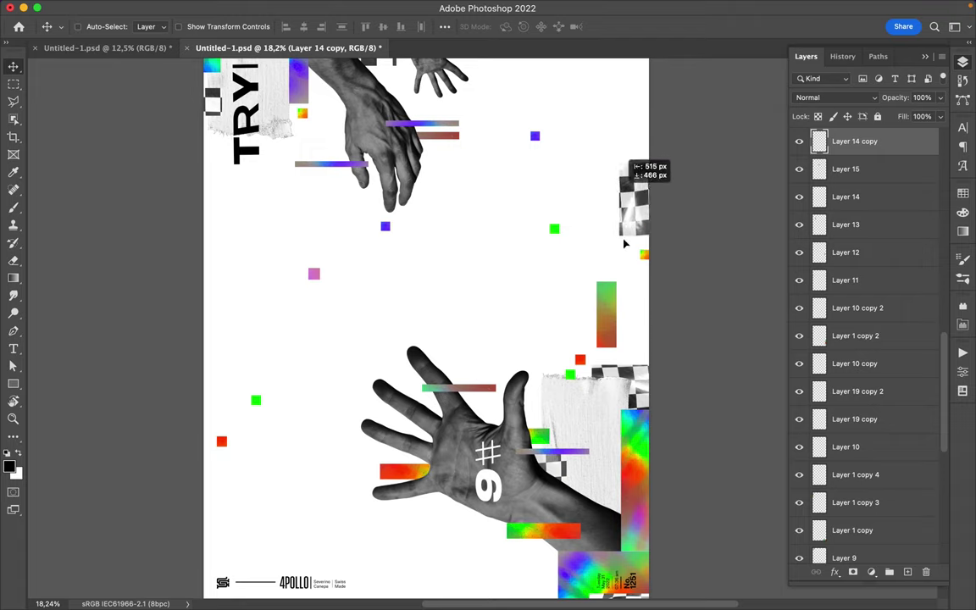
# Move the right-edge checkerboard piece down and the pink square up beside the top hand
pyautogui.moveTo(636, 155); pyautogui.dragTo(637, 308)
pyautogui.moveTo(313, 277); pyautogui.dragTo(476, 88)
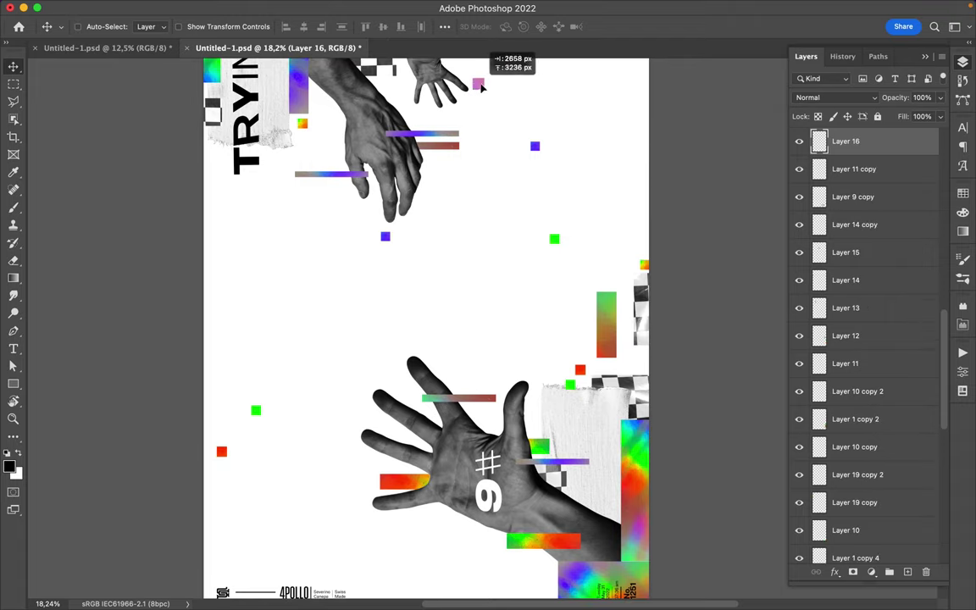
pyautogui.moveTo(260, 414); pyautogui.dragTo(572, 386)
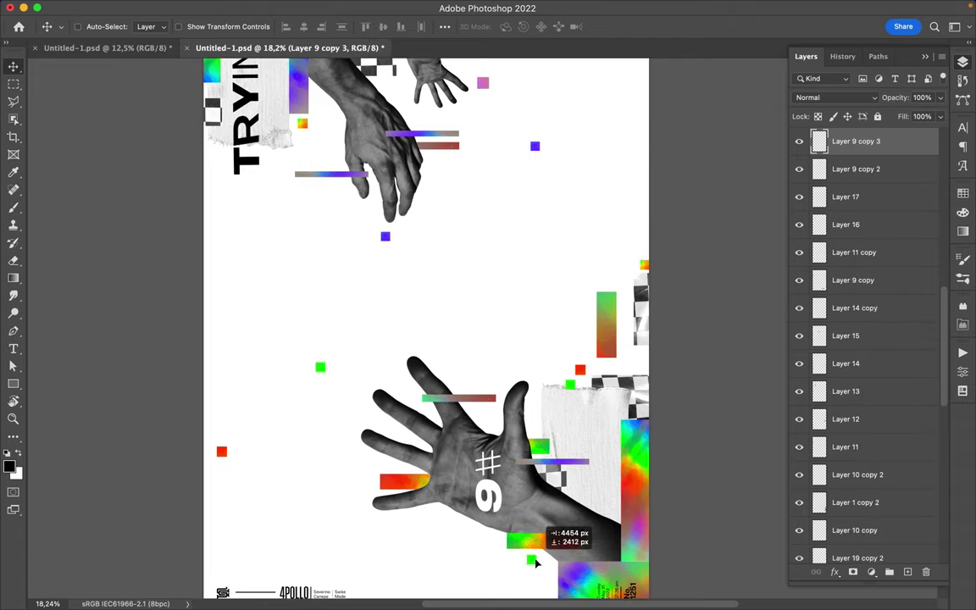
pyautogui.scroll(3, 572, 386)
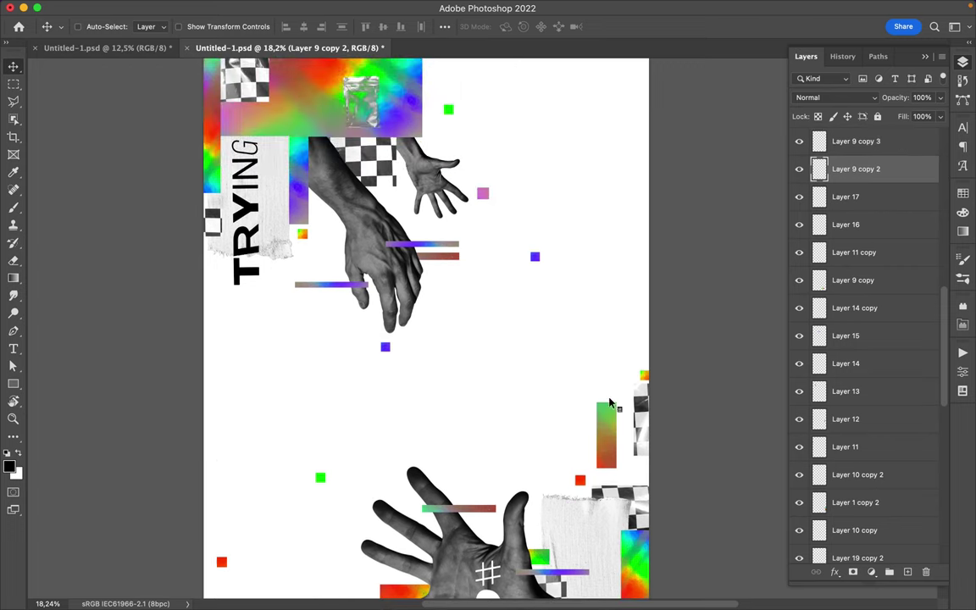
# Copy a strip of the top gradient block onto its own layer, placed up-right along the top edge
pyautogui.click(607, 429)
pyautogui.scroll(2, 614, 431)
pyautogui.press('m')
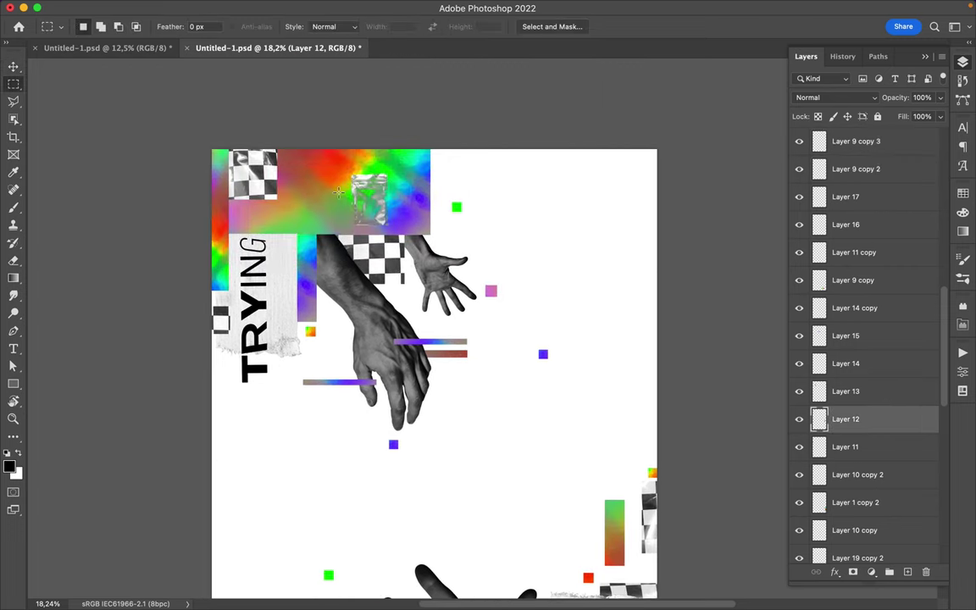
pyautogui.moveTo(359, 201); pyautogui.dragTo(423, 213)
pyautogui.hotkey('ctrl', 'j')
pyautogui.press('v')
pyautogui.moveTo(397, 210); pyautogui.dragTo(494, 162)
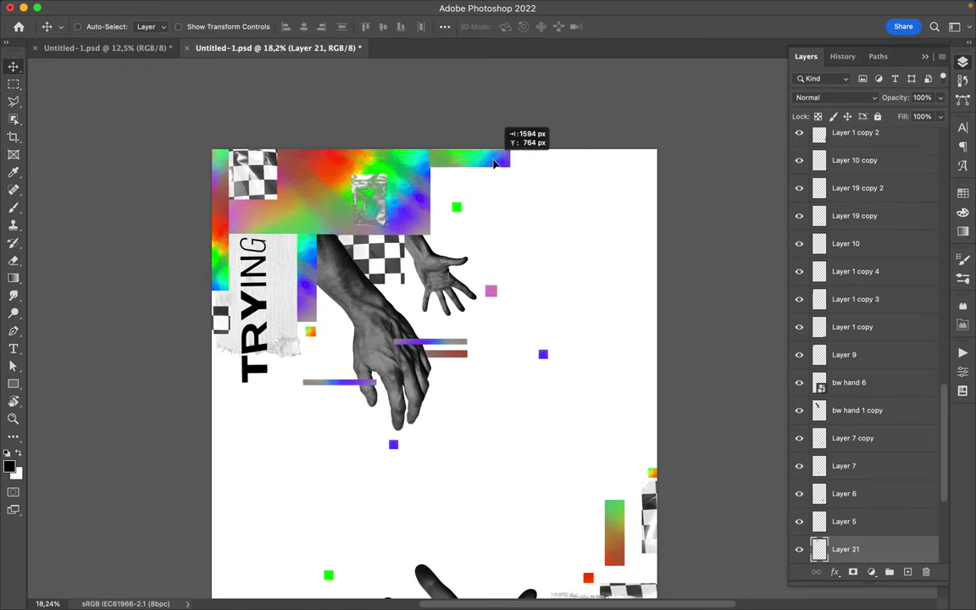
# Scatter additional small coloured squares across the poster's empty middle
pyautogui.scroll(-1, 527, 211)
pyautogui.scroll(3, 527, 211)
pyautogui.hscroll(3, 527, 211)
pyautogui.scroll(-3, 527, 211)
pyautogui.scroll(3, 527, 208)
pyautogui.scroll(-2, 509, 203)
pyautogui.scroll(5, 500, 202)
pyautogui.scroll(-1, 500, 201)
pyautogui.scroll(-3, 506, 206)
pyautogui.moveTo(496, 224); pyautogui.dragTo(449, 467)
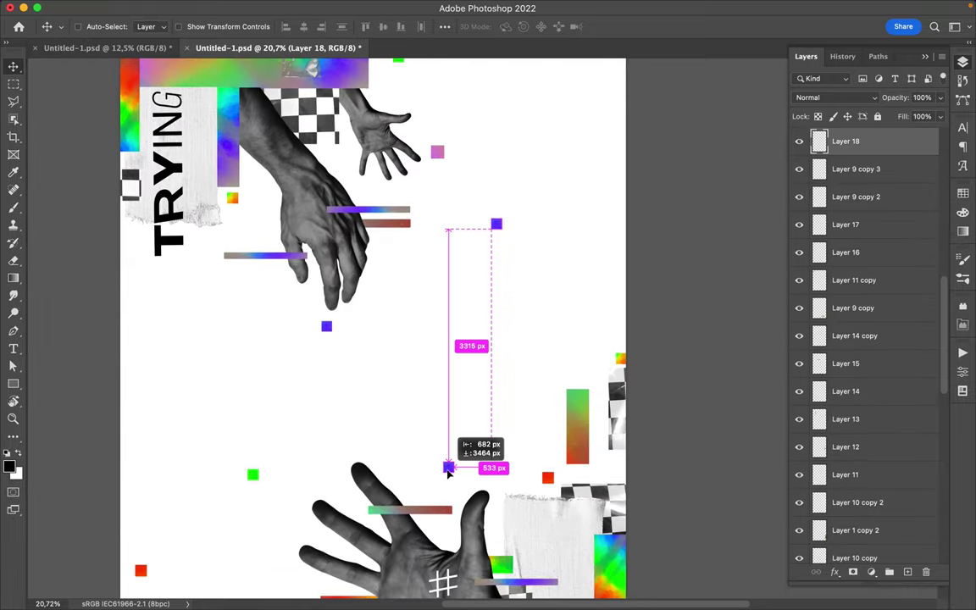
pyautogui.scroll(-3, 267, 483)
pyautogui.moveTo(150, 424); pyautogui.dragTo(172, 424)
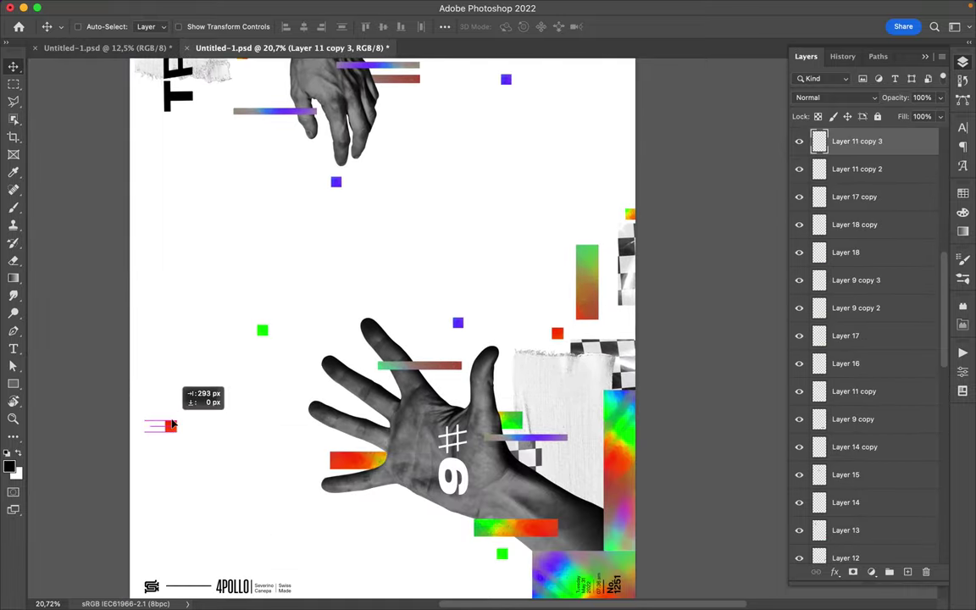
pyautogui.scroll(2, 280, 179)
pyautogui.moveTo(281, 178); pyautogui.dragTo(268, 97)
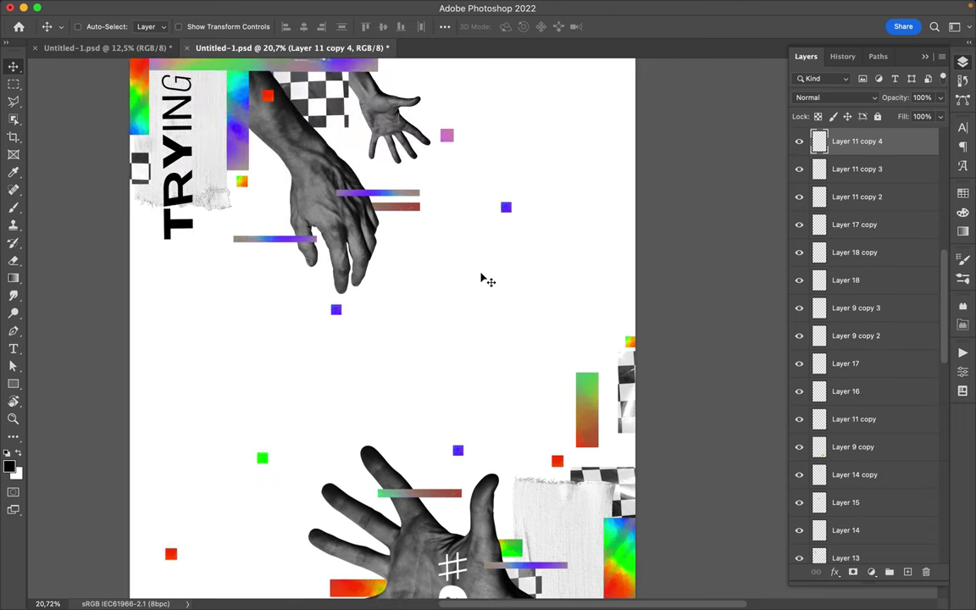
pyautogui.scroll(-3, 482, 279)
# Select the small green square, then the TRYING title layer
pyautogui.keyDown('super'); pyautogui.click(406, 399); pyautogui.keyUp('super')
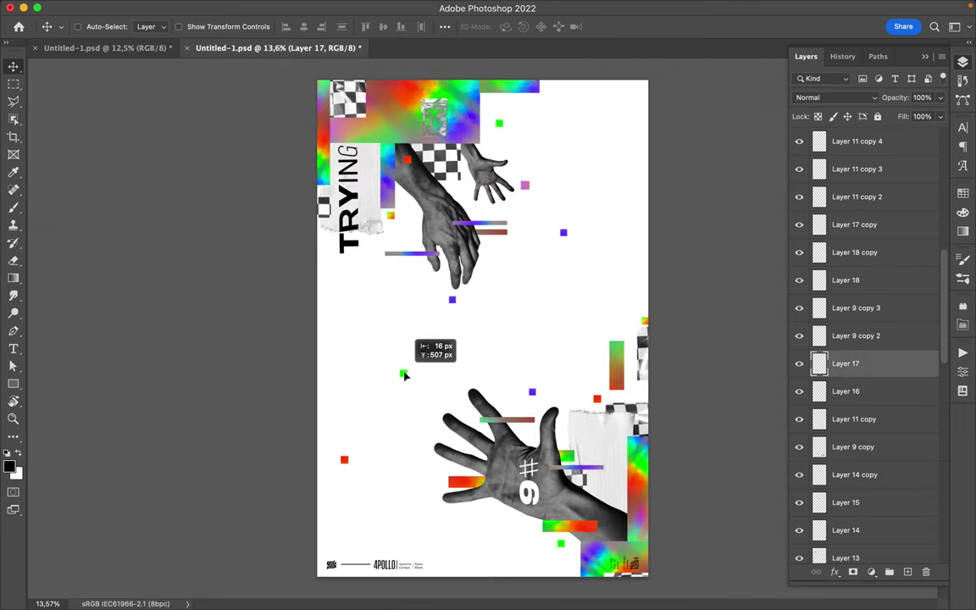
pyautogui.scroll(-1, 484, 328)
pyautogui.keyDown('super'); pyautogui.click(364, 221); pyautogui.keyUp('super')
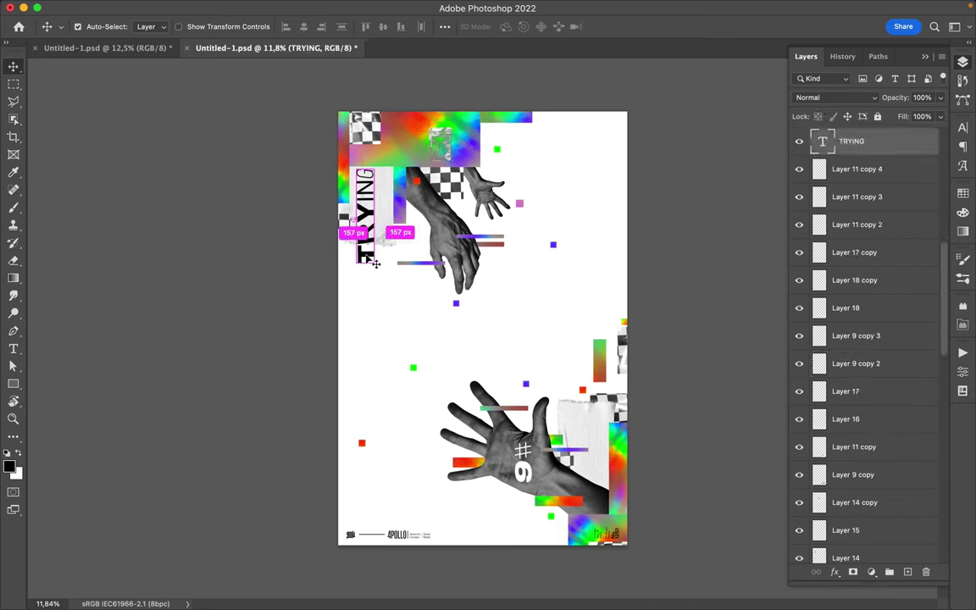
# Scale the vertical TRYING title up to about 141%
pyautogui.press('super+t')
pyautogui.moveTo(382, 266); pyautogui.dragTo(392, 310)
pyautogui.press('Return')
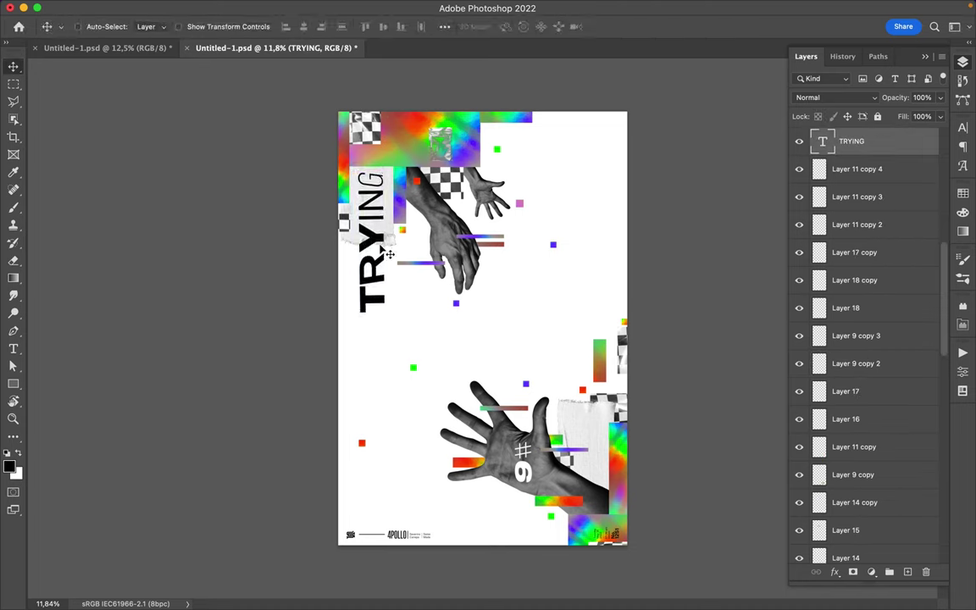
# Scale the white #6 on the lower hand up to about 132%
pyautogui.keyDown('super'); pyautogui.click(518, 453); pyautogui.keyUp('super')
pyautogui.press('super+t')
pyautogui.moveTo(508, 442); pyautogui.dragTo(490, 432)
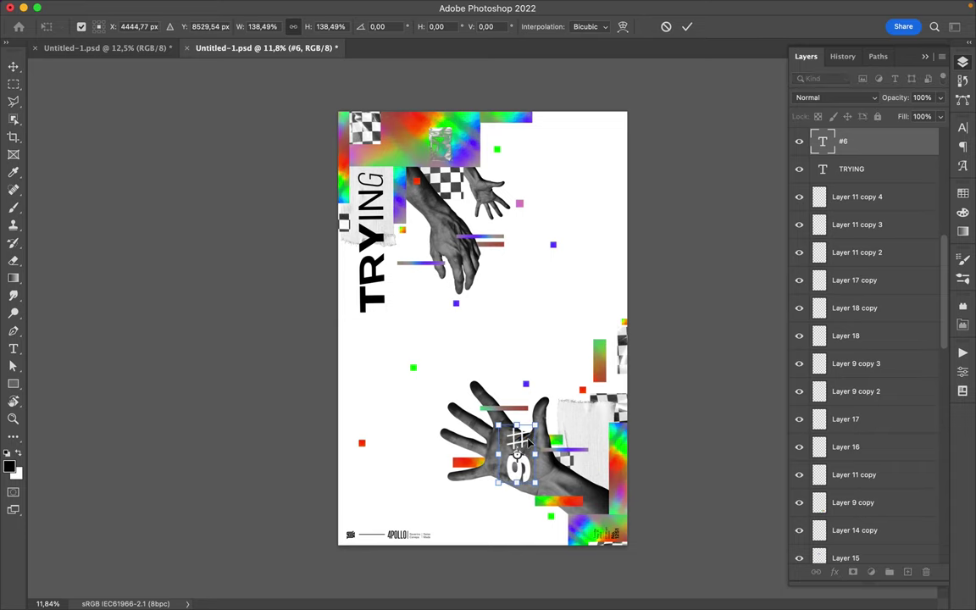
pyautogui.press('Return')
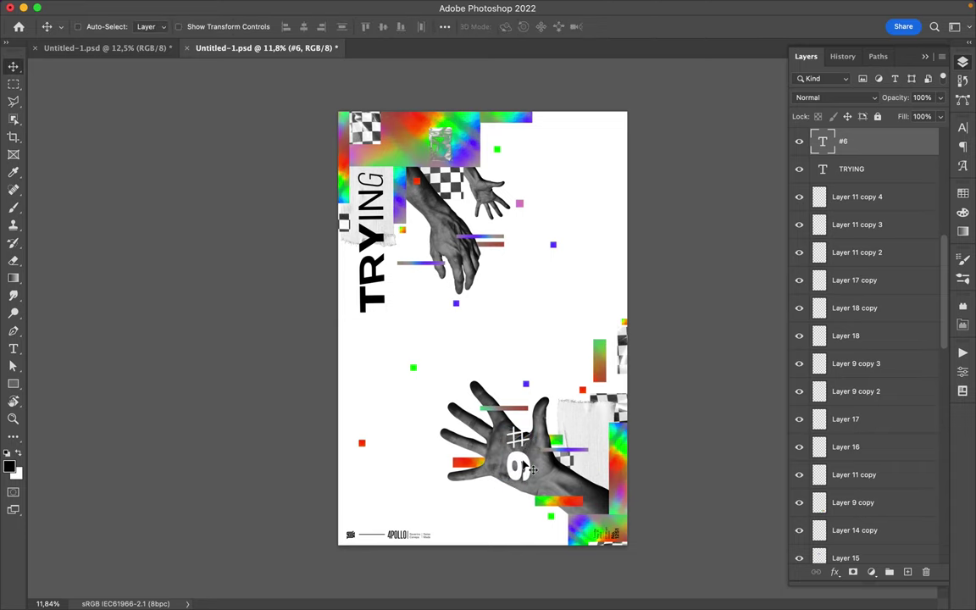
# Move the small Layer 10 block higher up the poster
pyautogui.scroll(5, 627, 338)
pyautogui.moveTo(462, 253); pyautogui.dragTo(463, 171)
pyautogui.scroll(-3, 204, 266)
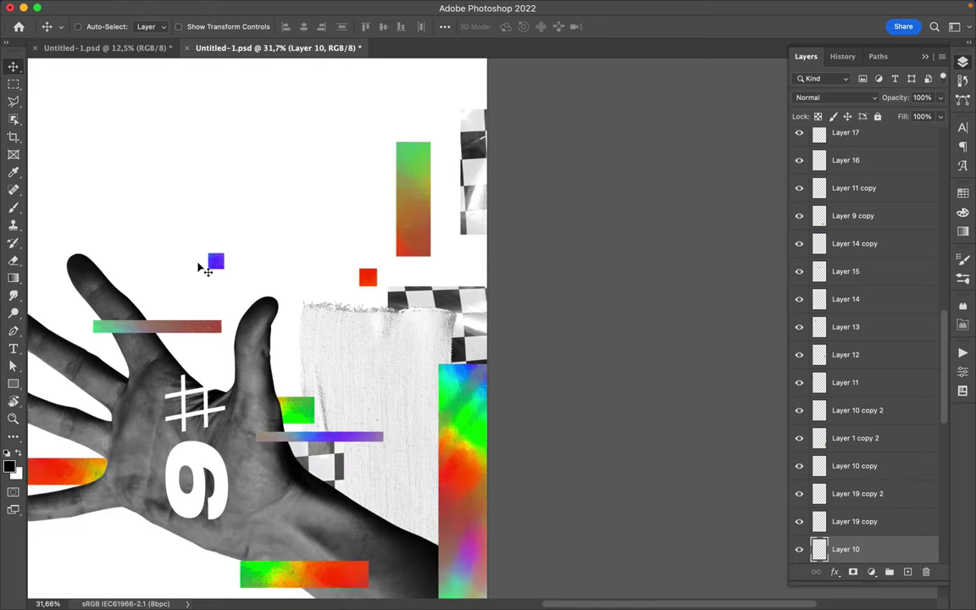
# Shift the small green square up and to the left
pyautogui.hscroll(-2, 254, 268)
pyautogui.keyDown('super'); pyautogui.click(319, 263); pyautogui.keyUp('super')
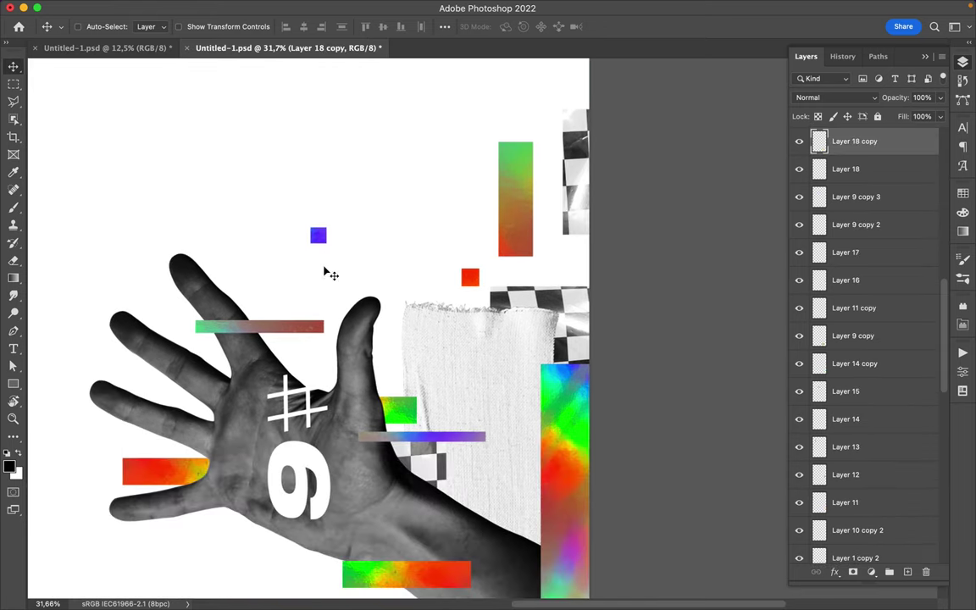
pyautogui.scroll(-4, 255, 355)
pyautogui.scroll(-1, 245, 391)
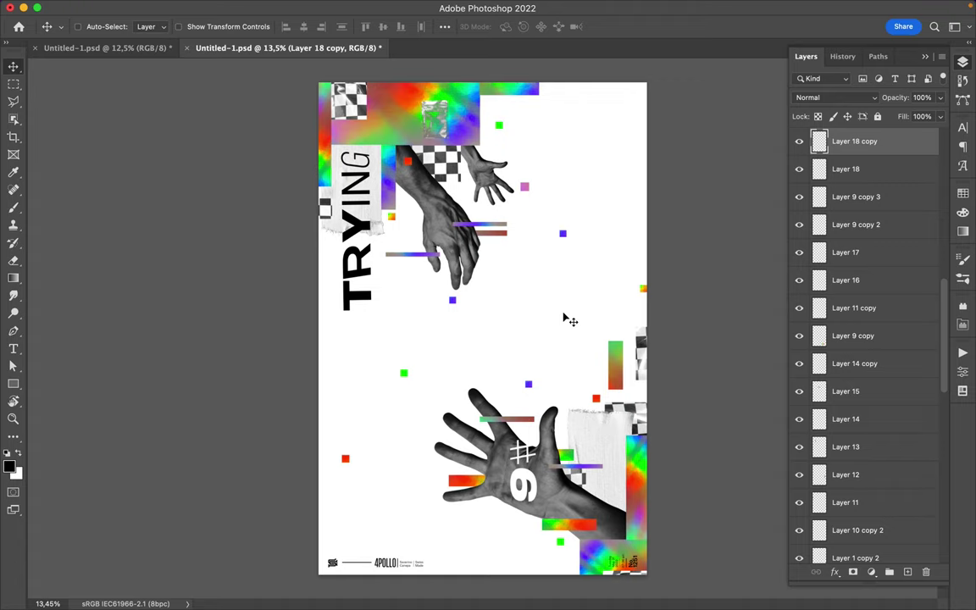
pyautogui.moveTo(404, 375); pyautogui.dragTo(381, 323)
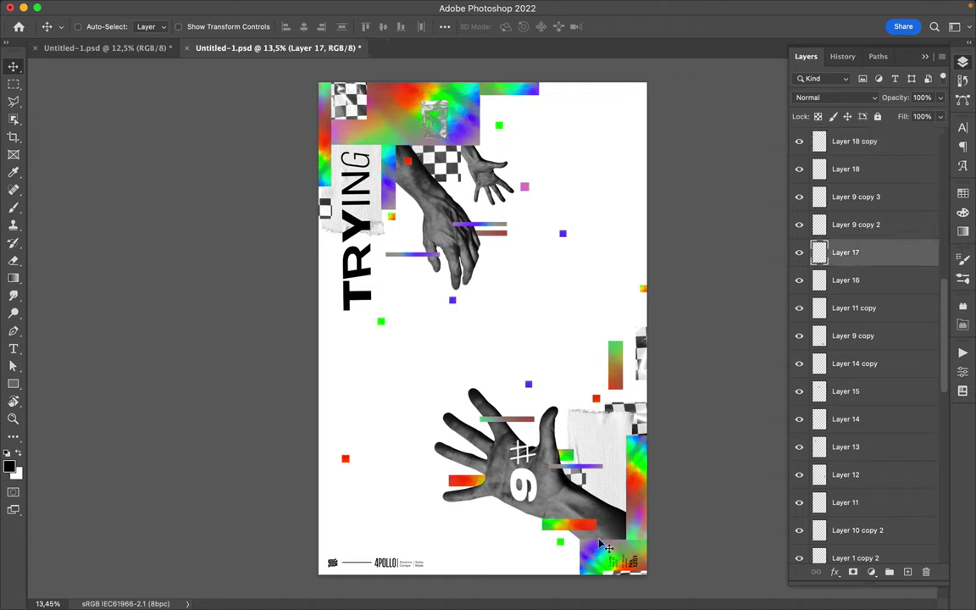
# Duplicate a holographic gradient block, stacked just above Rectangle 1, at the poster's bottom
pyautogui.moveTo(593, 555); pyautogui.dragTo(475, 530)
pyautogui.scroll(-5, 847, 424)
pyautogui.moveTo(847, 326); pyautogui.dragTo(848, 542)
pyautogui.moveTo(507, 555); pyautogui.dragTo(472, 551)
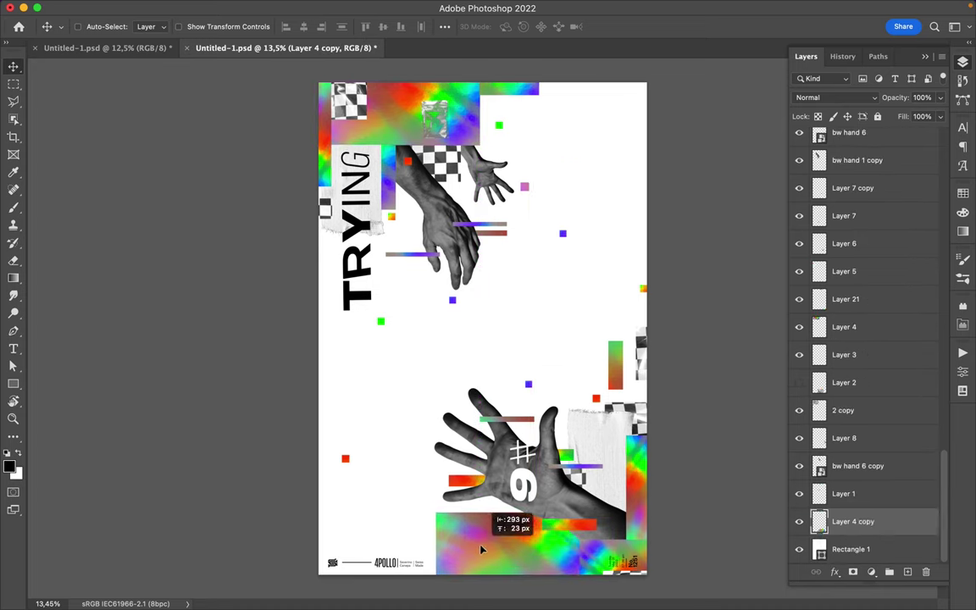
# Rotate the bottom gradient block 180°, then copy checkerboard pieces to the bottom edge and top
pyautogui.moveTo(472, 551); pyautogui.dragTo(526, 551)
pyautogui.hotkey('ctrl', 't')
pyautogui.moveTo(476, 491)
pyautogui.mouseDown()
pyautogui.moveTo(788, 603)
pyautogui.moveTo(664, 607)
pyautogui.mouseUp()
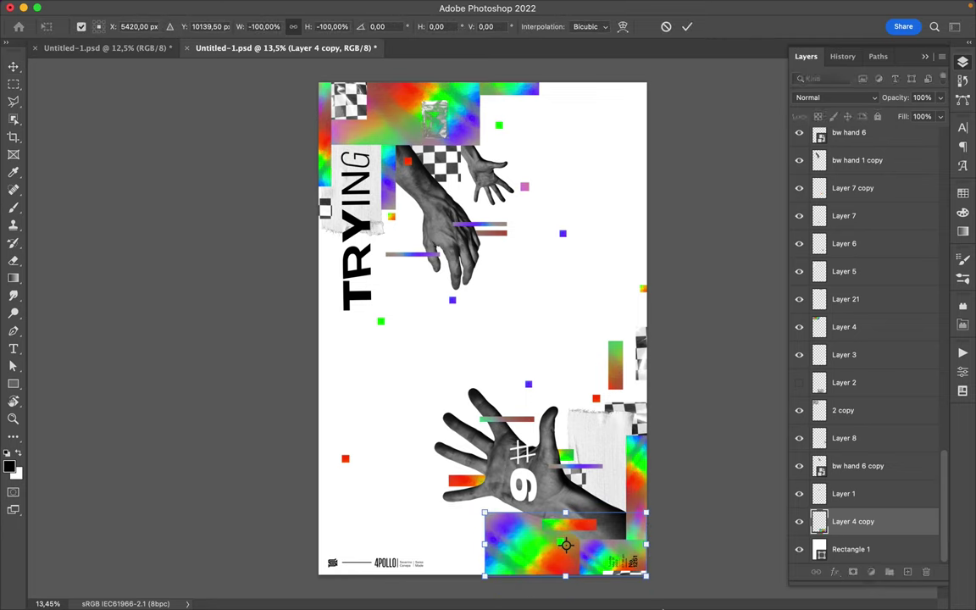
pyautogui.press('Return')
pyautogui.moveTo(460, 173)
pyautogui.mouseDown()
pyautogui.moveTo(576, 563)
pyautogui.moveTo(551, 574)
pyautogui.mouseUp()
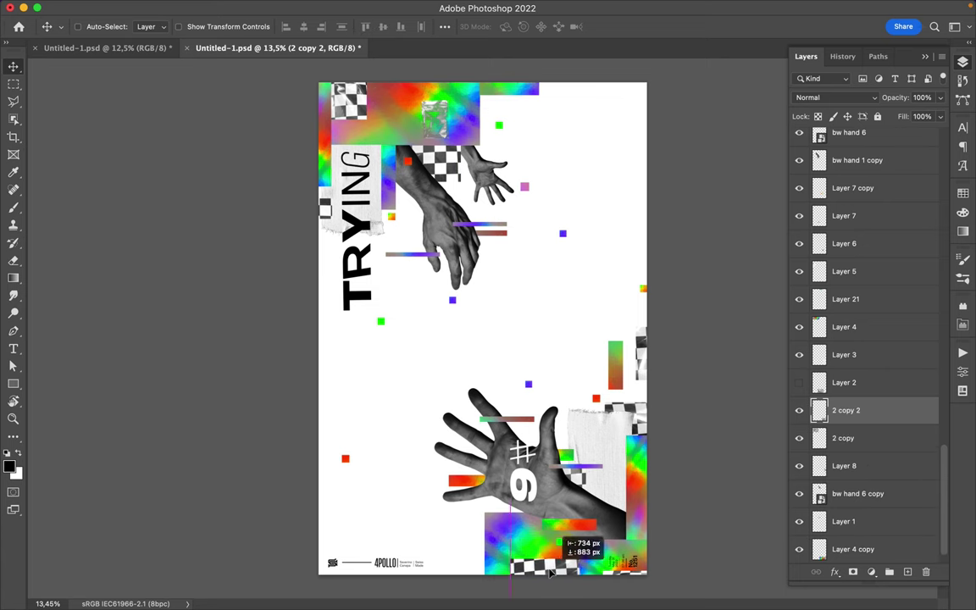
pyautogui.keyDown('alt'); pyautogui.moveTo(421, 122); pyautogui.dragTo(390, 82); pyautogui.keyUp('alt')
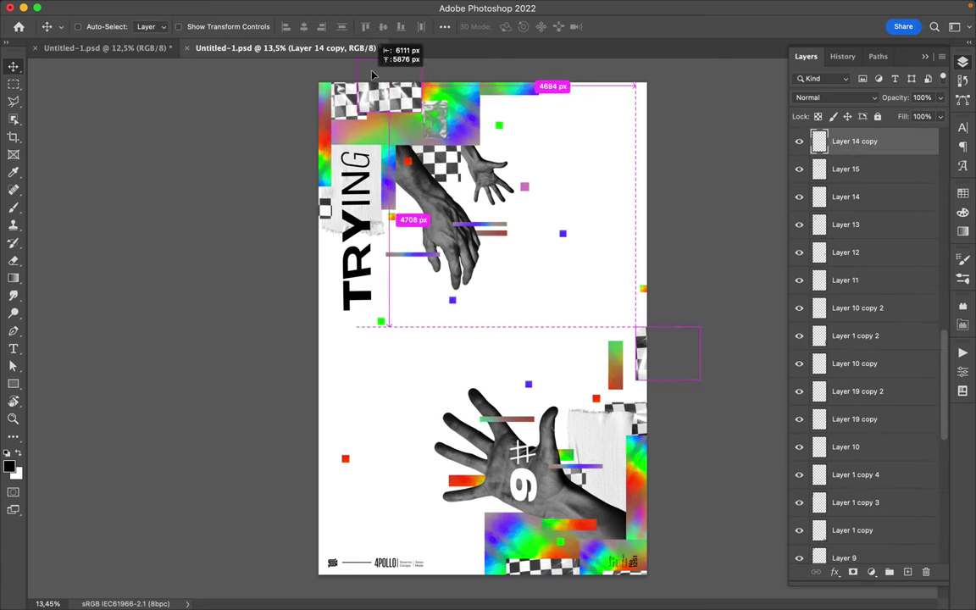
# Confirm the top checkerboard copy and rearrange the coloured stripes over the lower hand's fingers
pyautogui.hotkey('ctrl', 't')
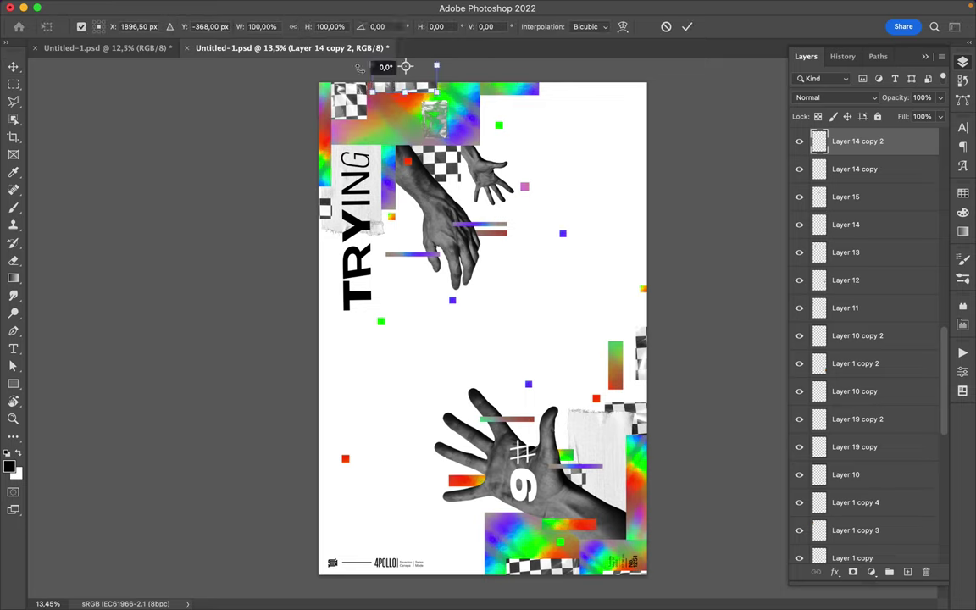
pyautogui.write('-100')
pyautogui.press('Return')
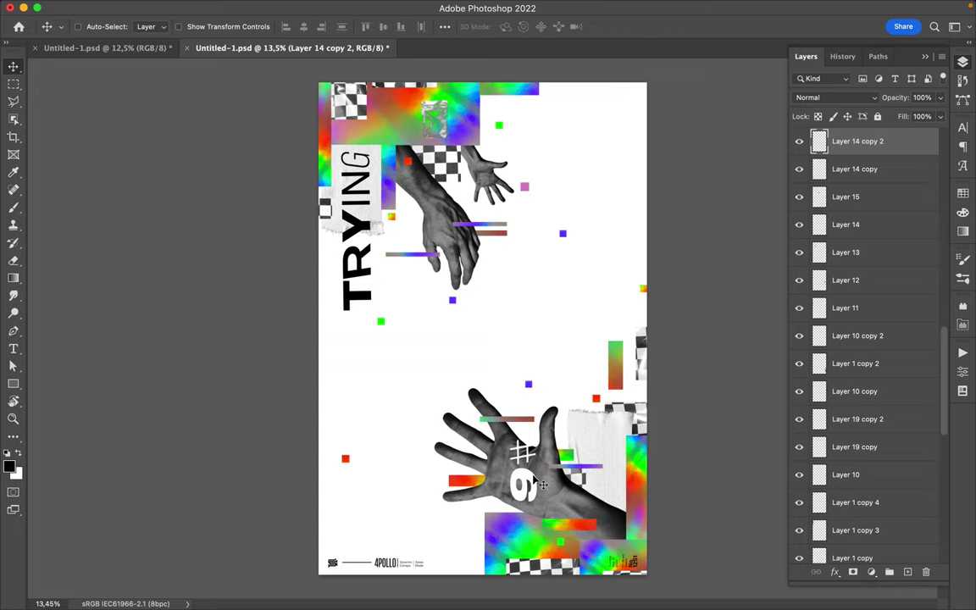
pyautogui.moveTo(510, 427)
pyautogui.mouseDown()
pyautogui.moveTo(447, 437)
pyautogui.moveTo(465, 437)
pyautogui.mouseUp()
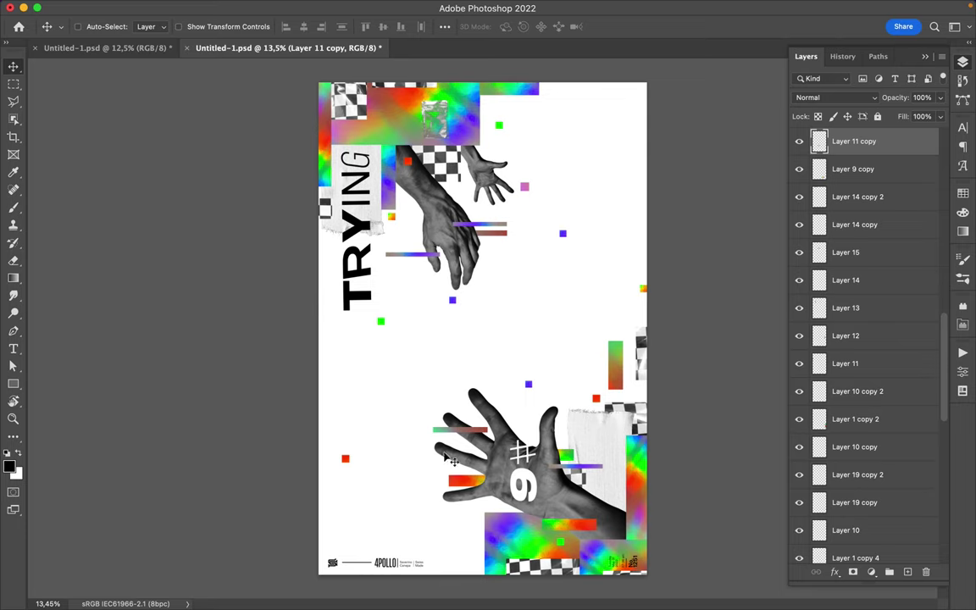
pyautogui.moveTo(446, 458); pyautogui.dragTo(494, 447)
pyautogui.moveTo(465, 487); pyautogui.dragTo(473, 483)
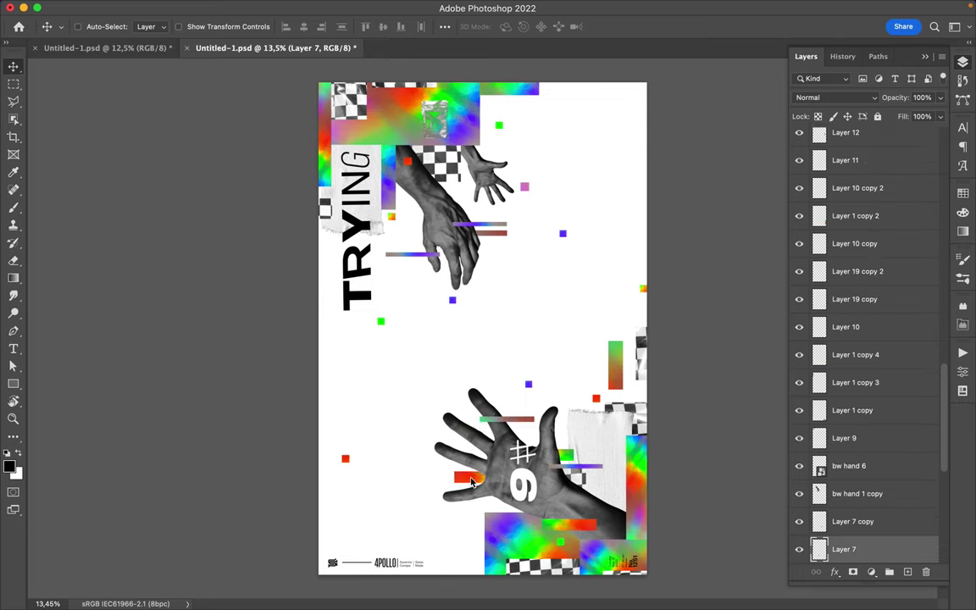
# Copy a stripe to the poster's bottom edge and save the poster
pyautogui.moveTo(472, 483)
pyautogui.mouseDown()
pyautogui.moveTo(474, 570)
pyautogui.moveTo(555, 84)
pyautogui.mouseUp()
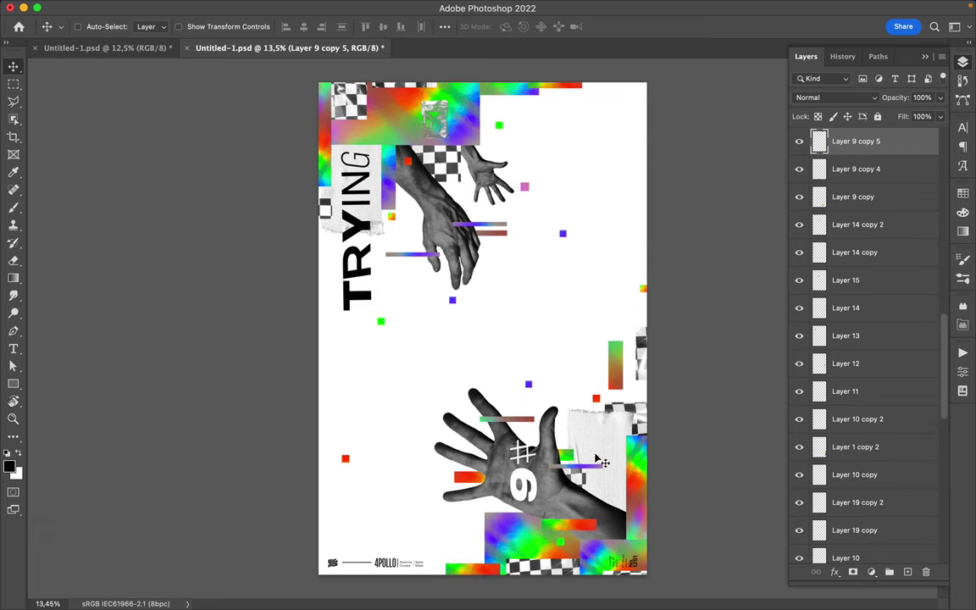
pyautogui.press('super+s')
pyautogui.click(635, 8)
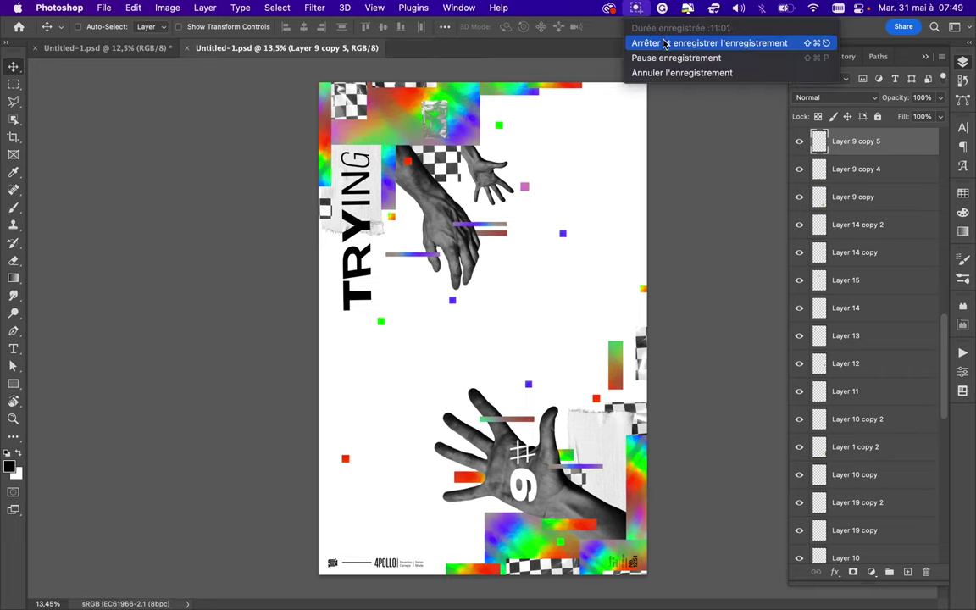